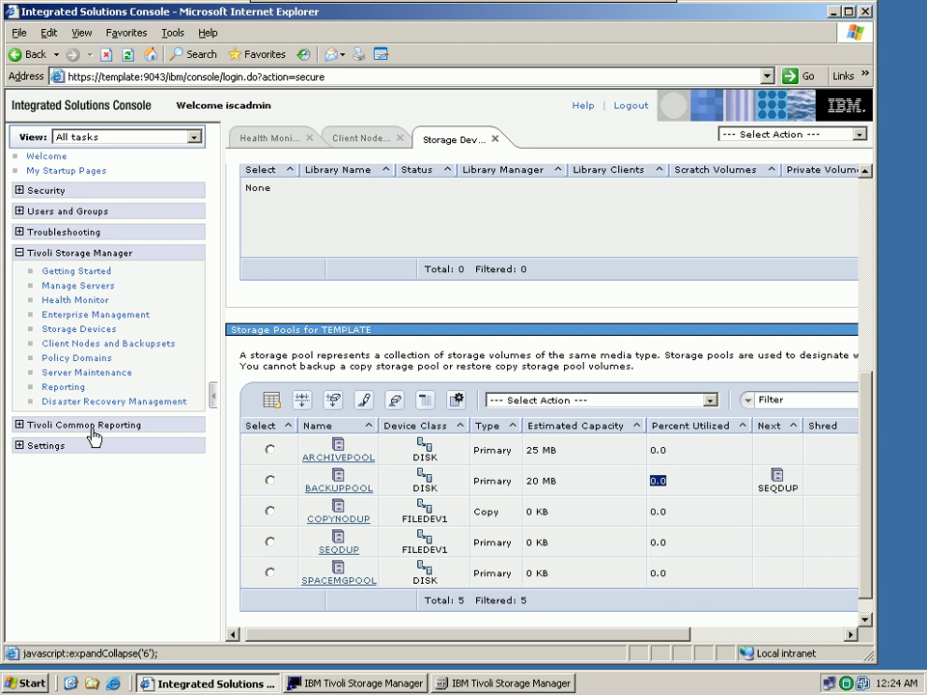
- From Health Monitor, show the TEMPLATE server's details page and scroll through its health information
left_click(87, 302)
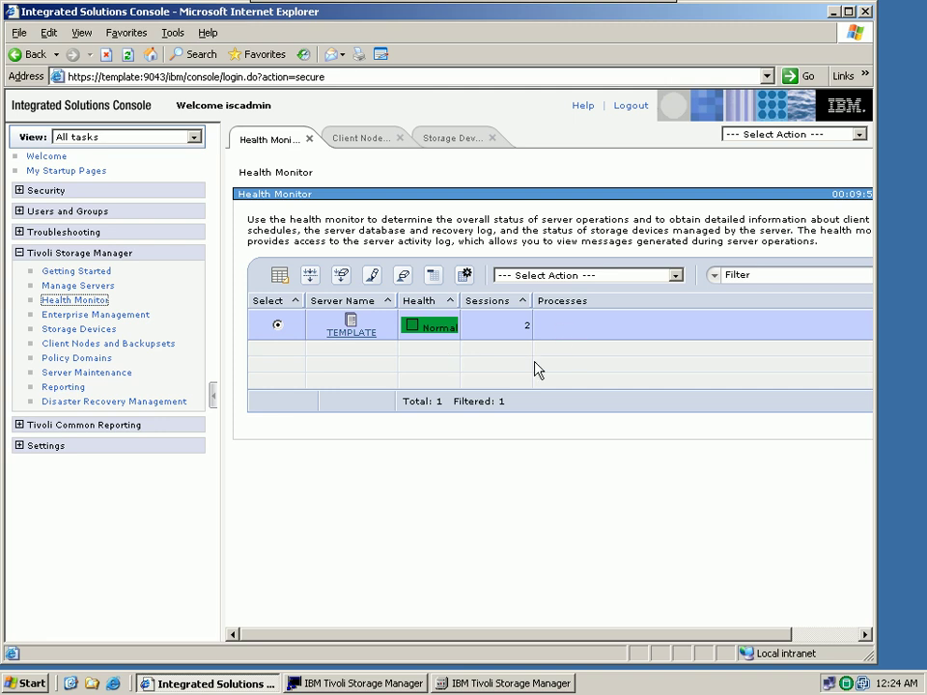
left_click(353, 333)
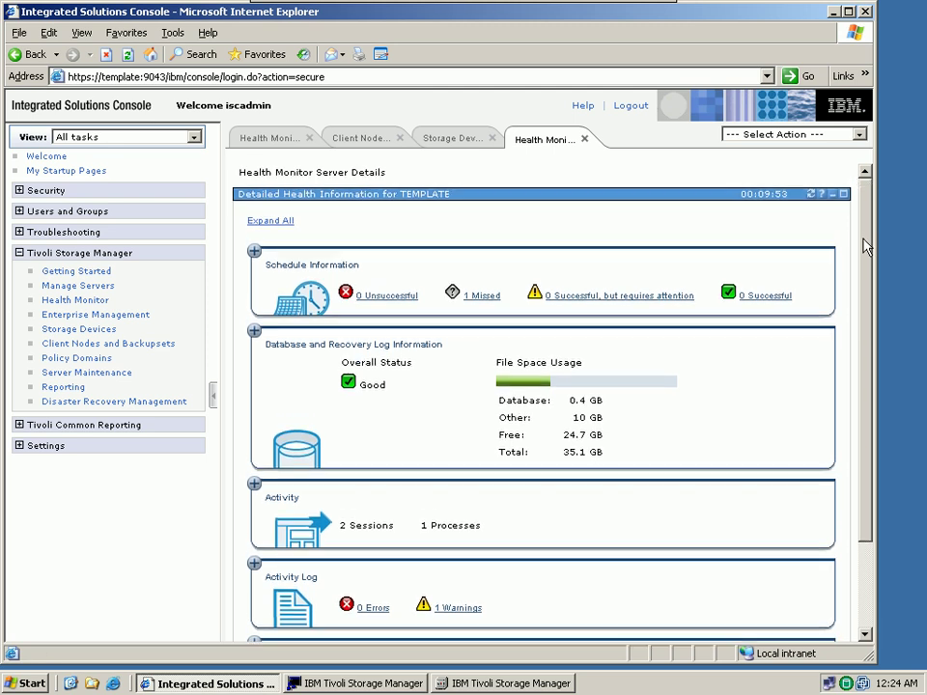
mouse_move(866, 247)
left_mouse_down()
mouse_move(871, 374)
mouse_move(862, 245)
left_mouse_up()
- In Client Nodes and Backupsets, view nodes by server and bring up the empty Search form
left_click(84, 349)
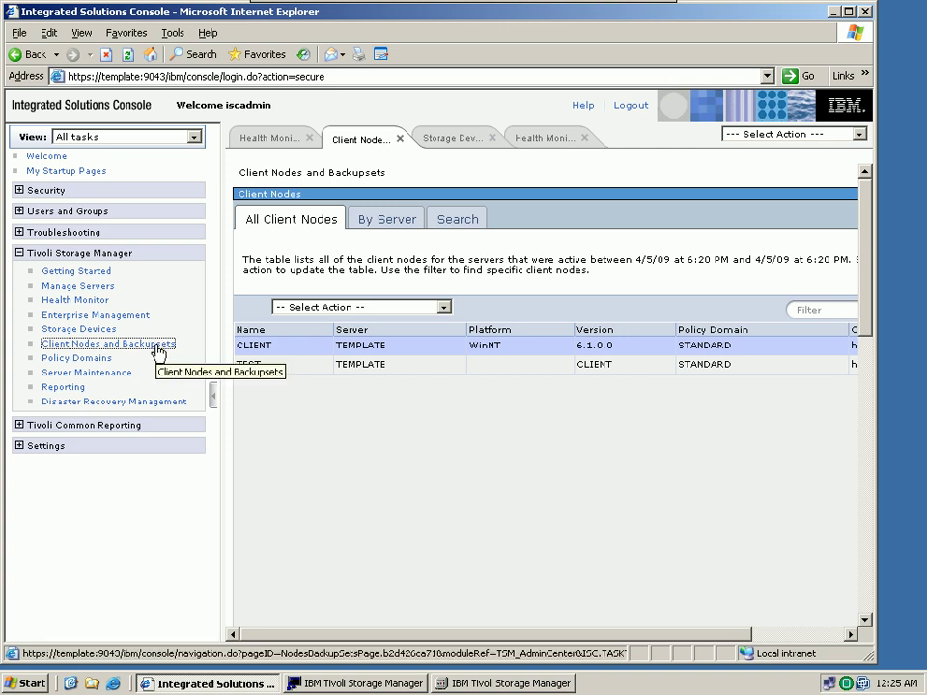
left_click(444, 308)
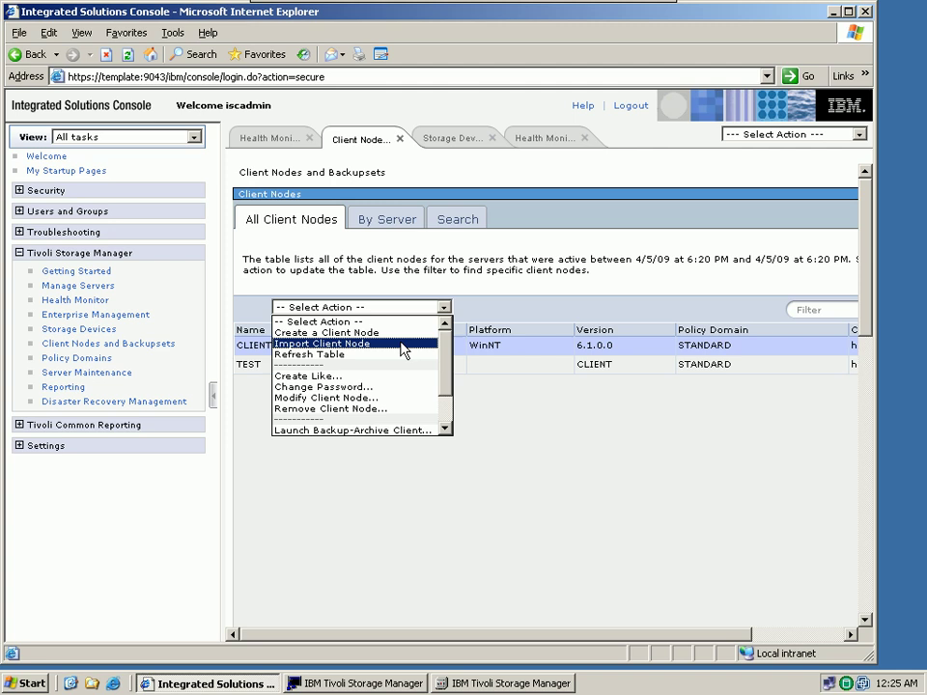
left_click(386, 219)
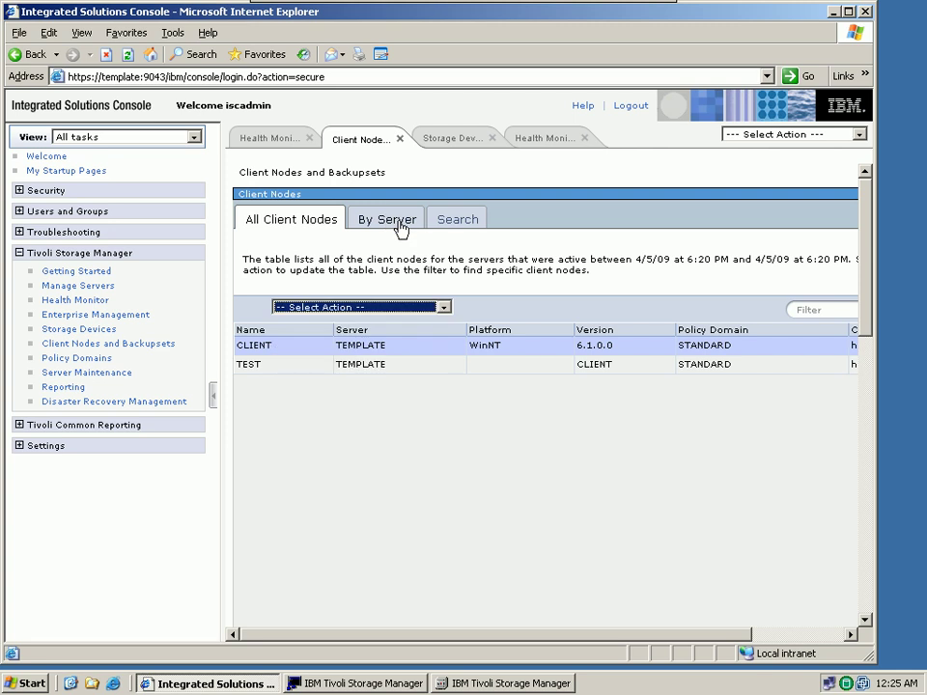
left_click(398, 222)
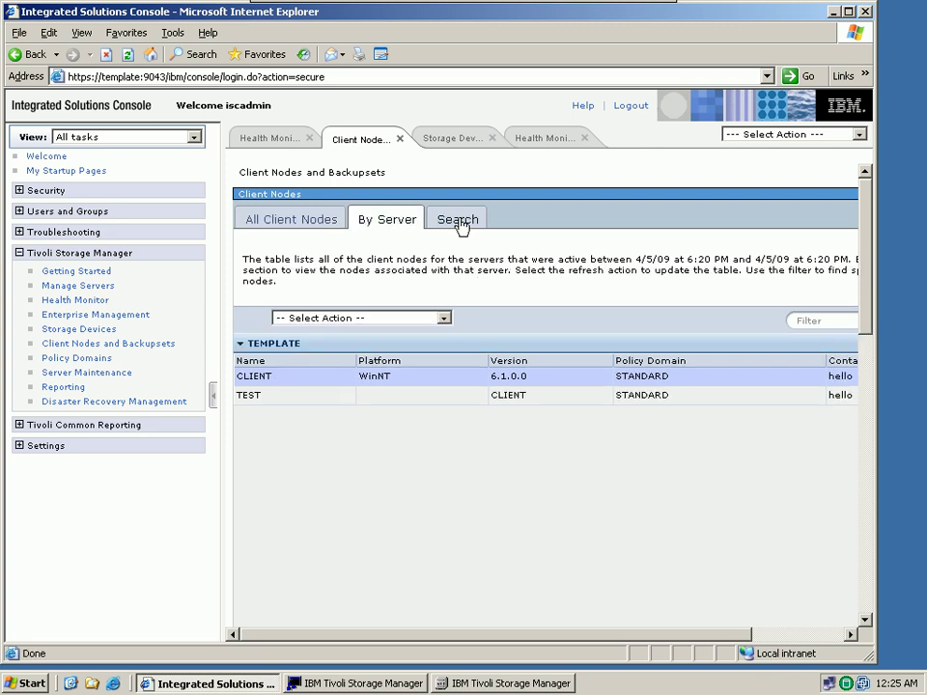
left_click(460, 222)
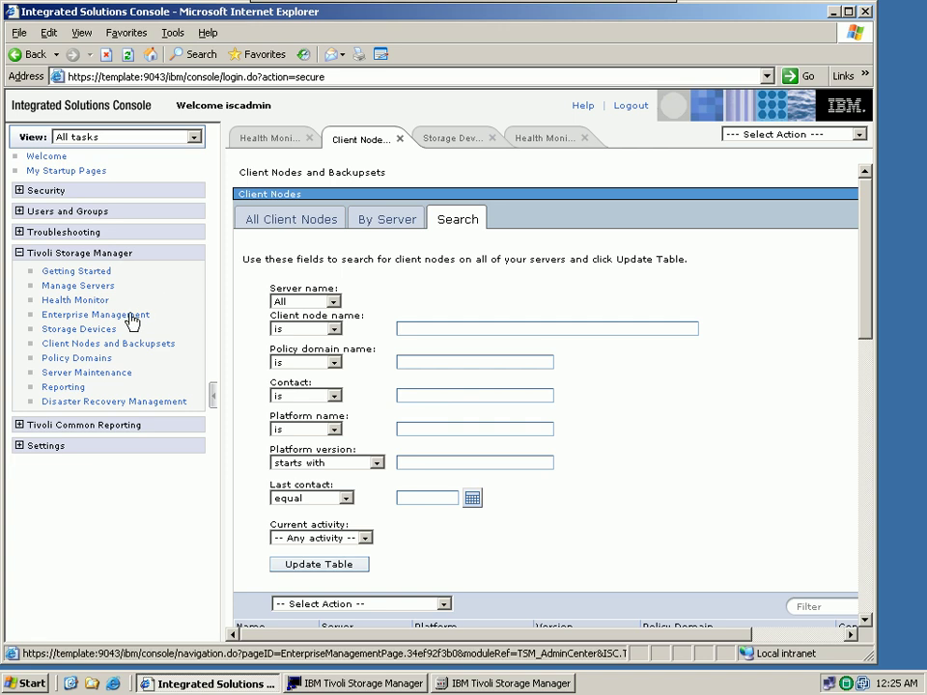
- Go to Storage Devices and scroll down to TEMPLATE's Storage Pools table
left_click(106, 332)
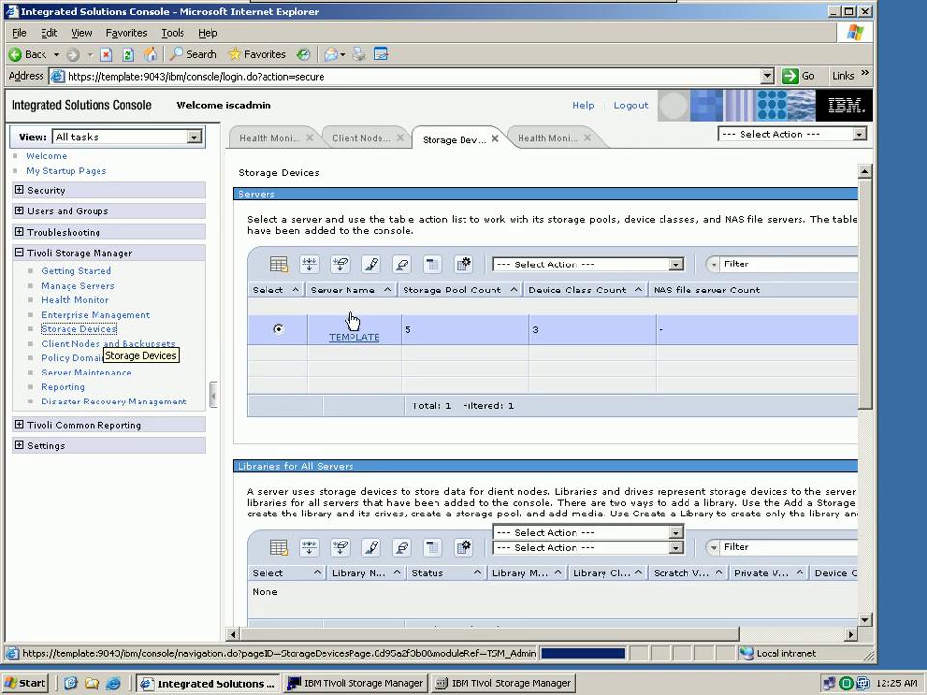
scroll(854, 283, "down", 2)
scroll(854, 282, "down", 6)
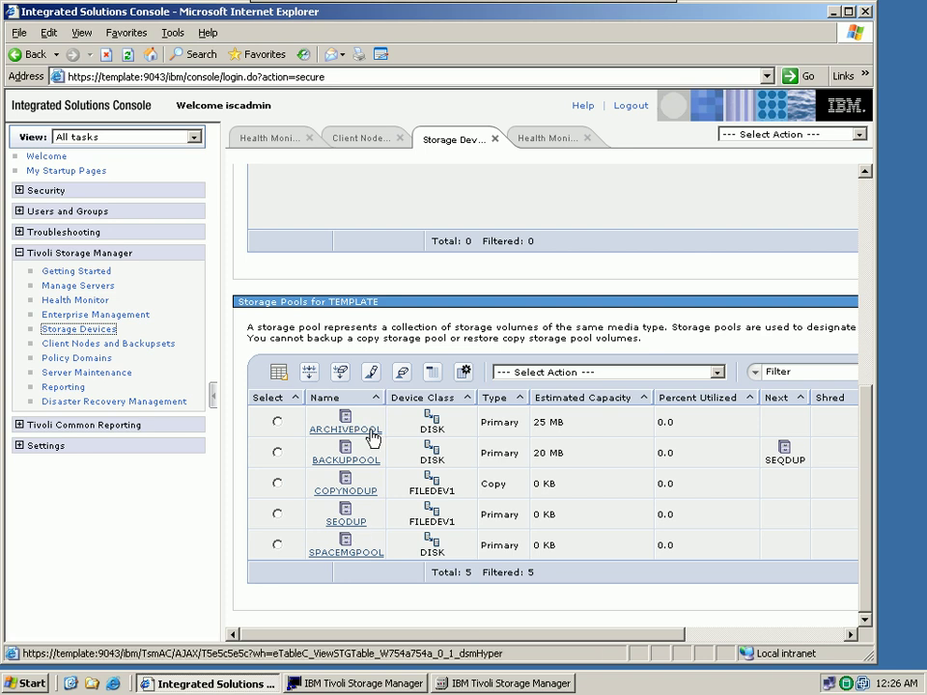
- Highlight each pool's Percent Utilized value, ending with SEQDUP at 0.0%
left_click(666, 422)
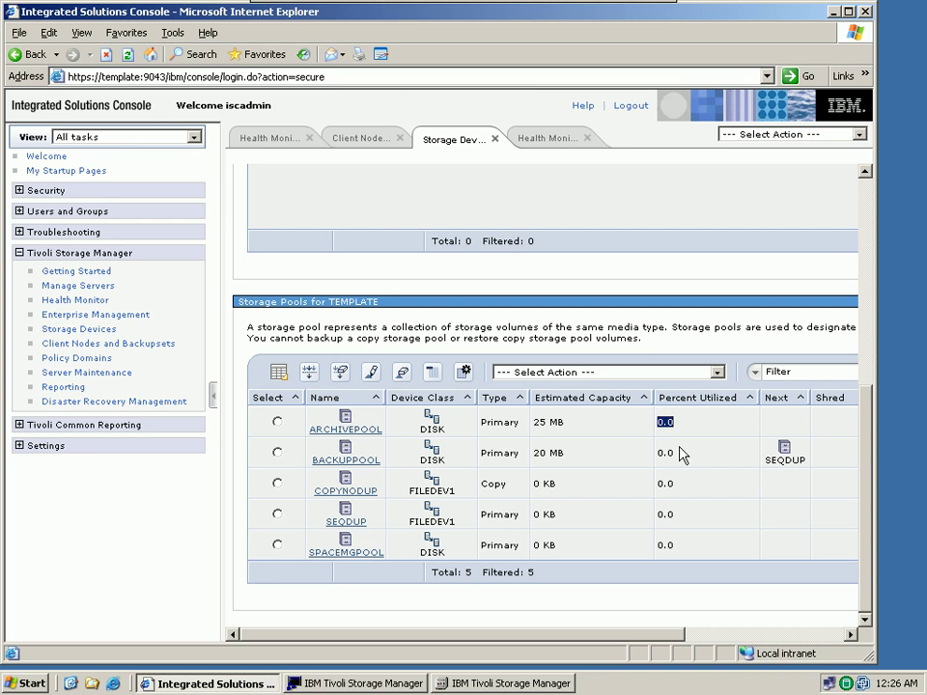
double_click(677, 453)
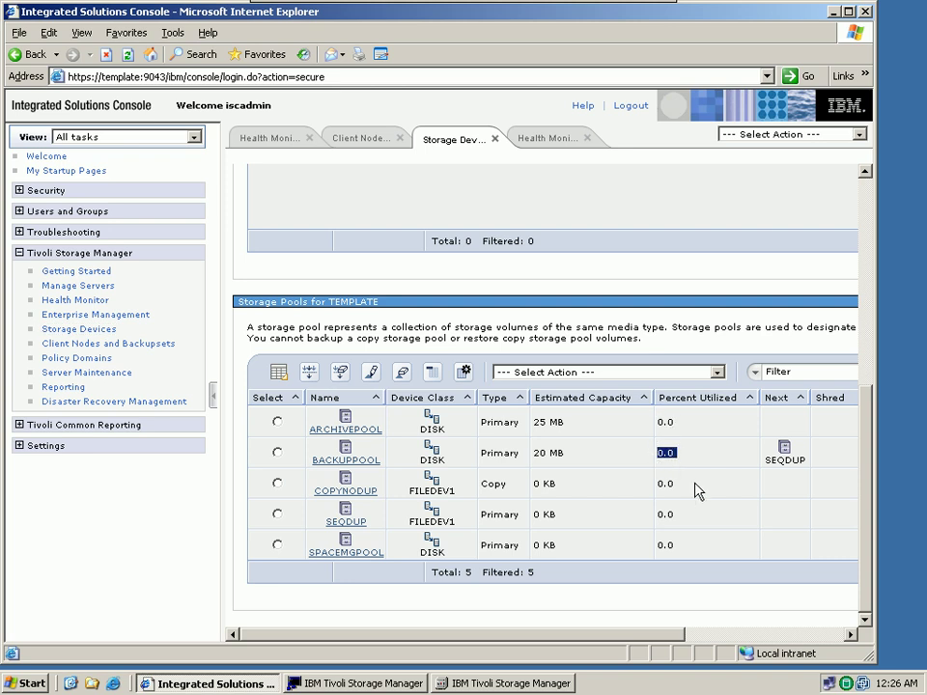
double_click(666, 485)
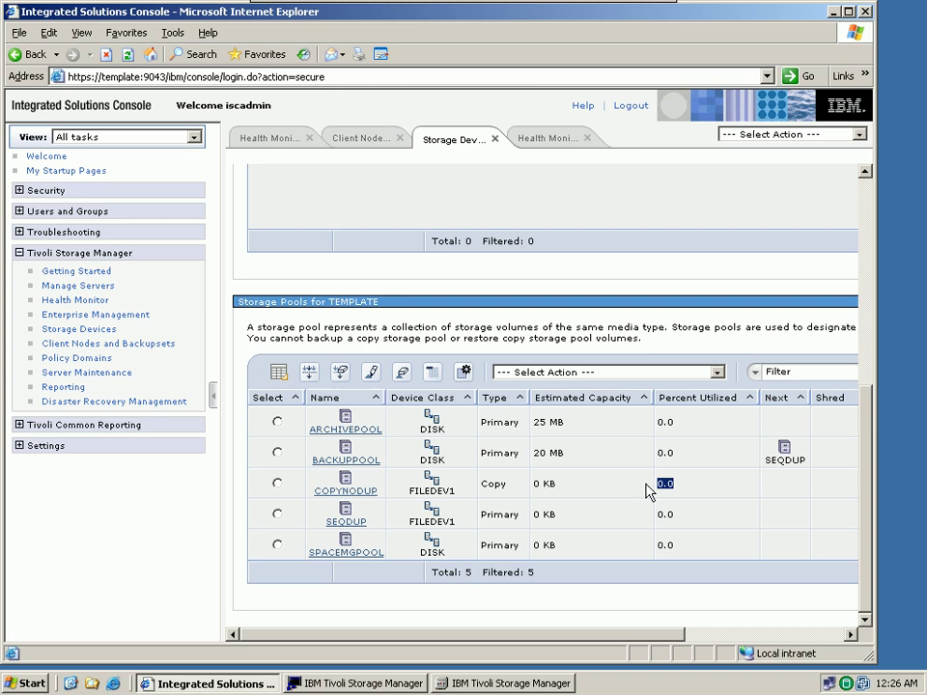
left_click(679, 520)
double_click(665, 517)
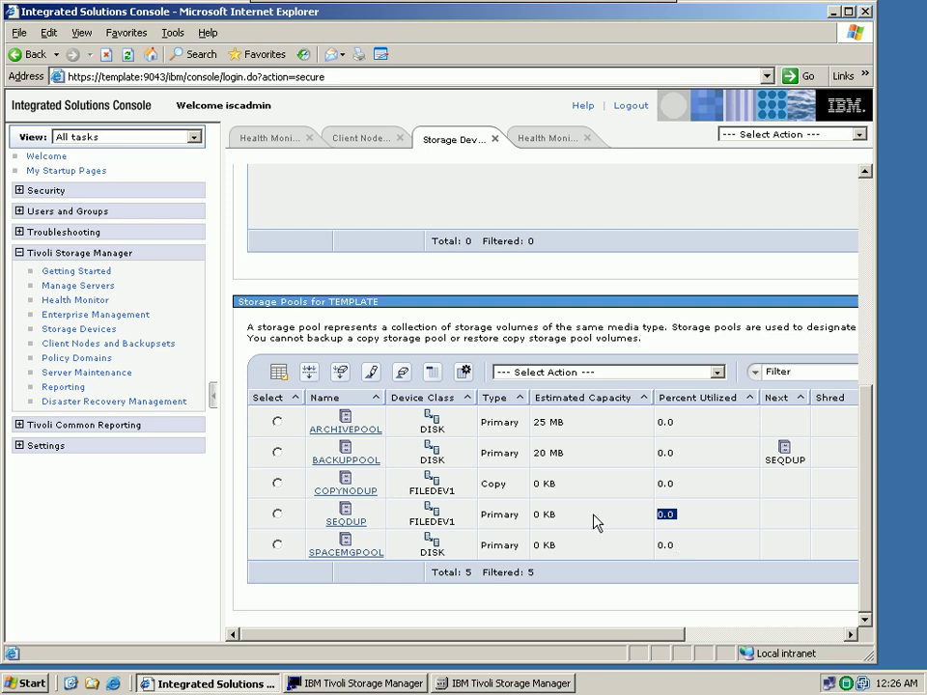
- Start a backup task and mark the critical folder on the C drive for backup
left_click(520, 687)
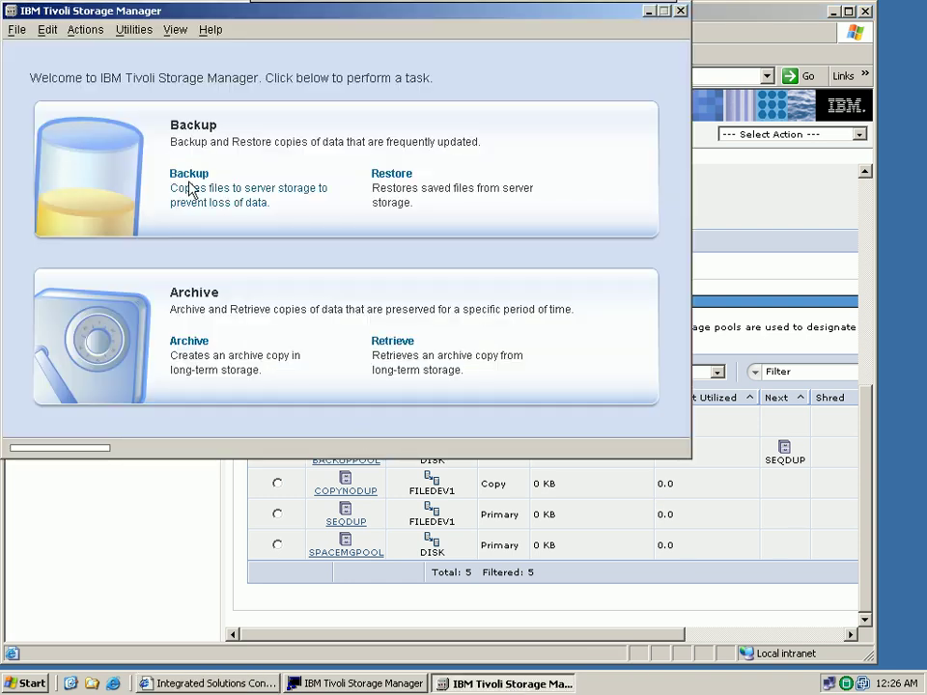
left_click(190, 185)
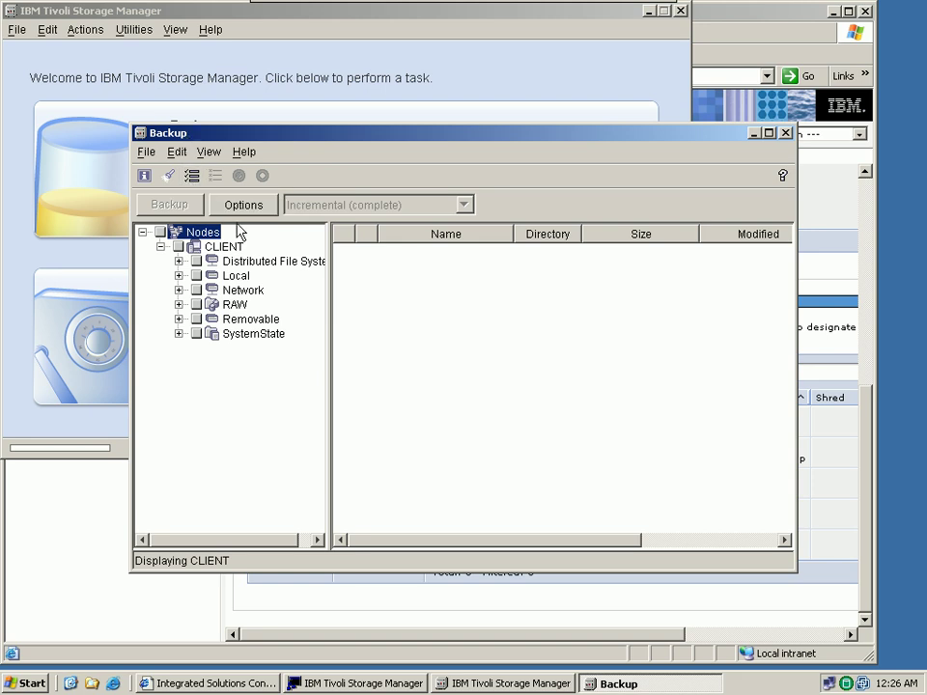
left_click(178, 276)
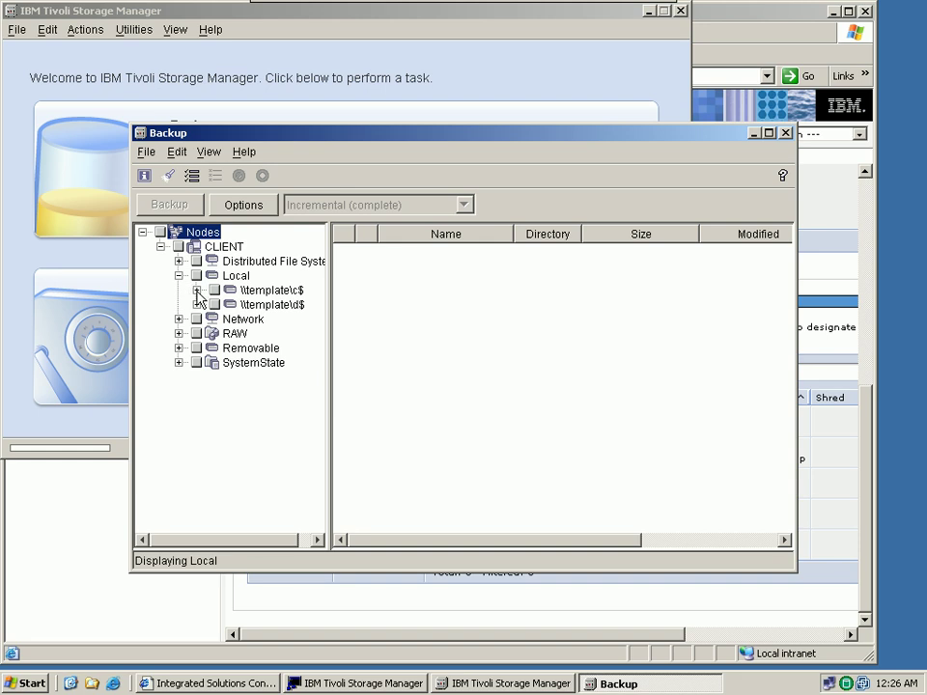
left_click(197, 291)
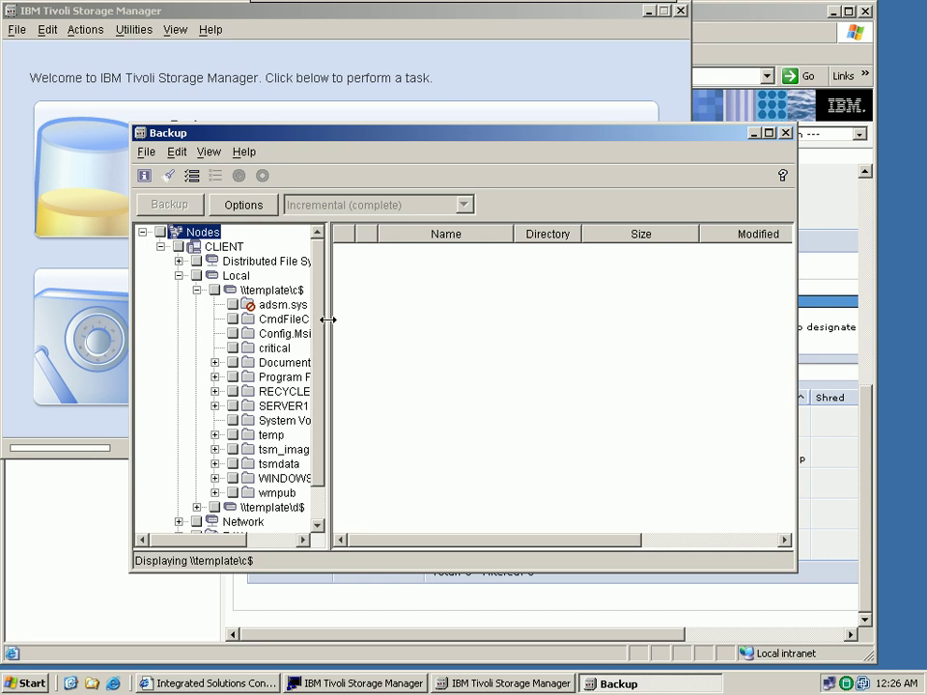
left_click_drag(328, 318, 415, 319)
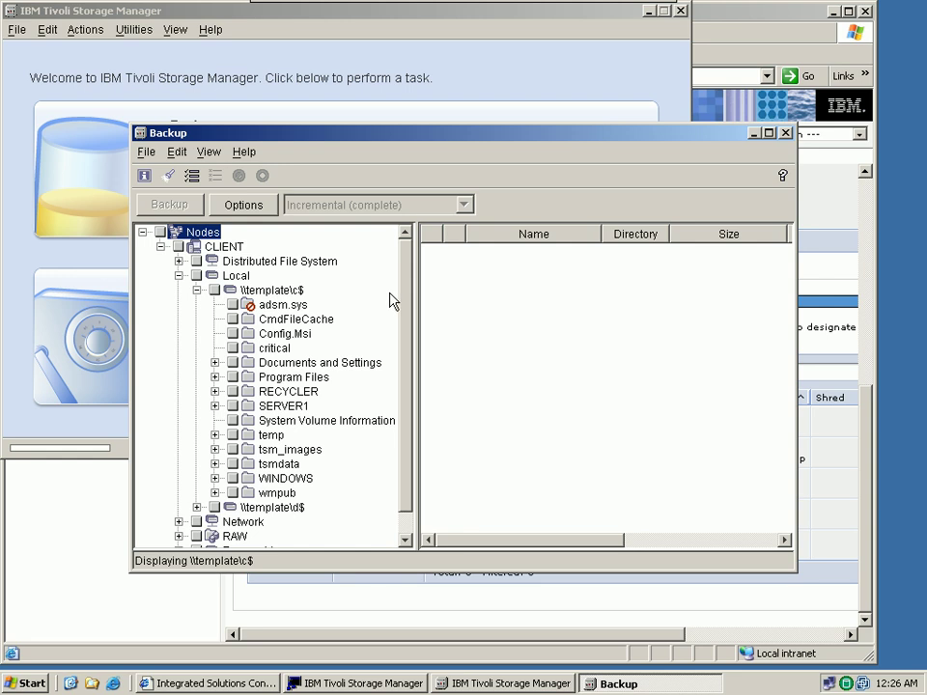
left_click(232, 347)
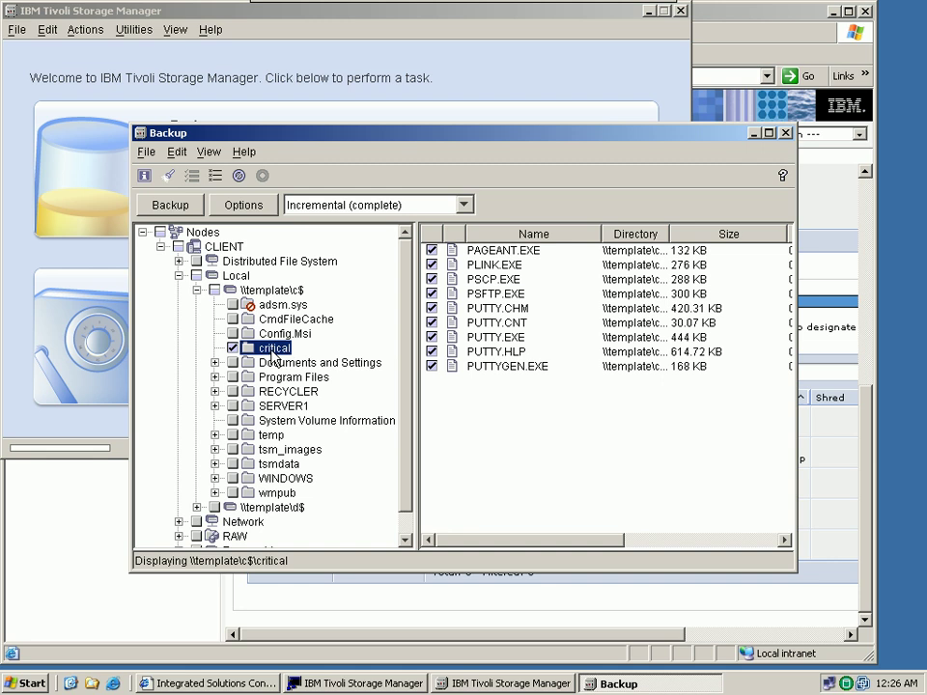
- Run an Always backup of the critical folder (10 files, 2.61 MB) and close the report
left_click(465, 206)
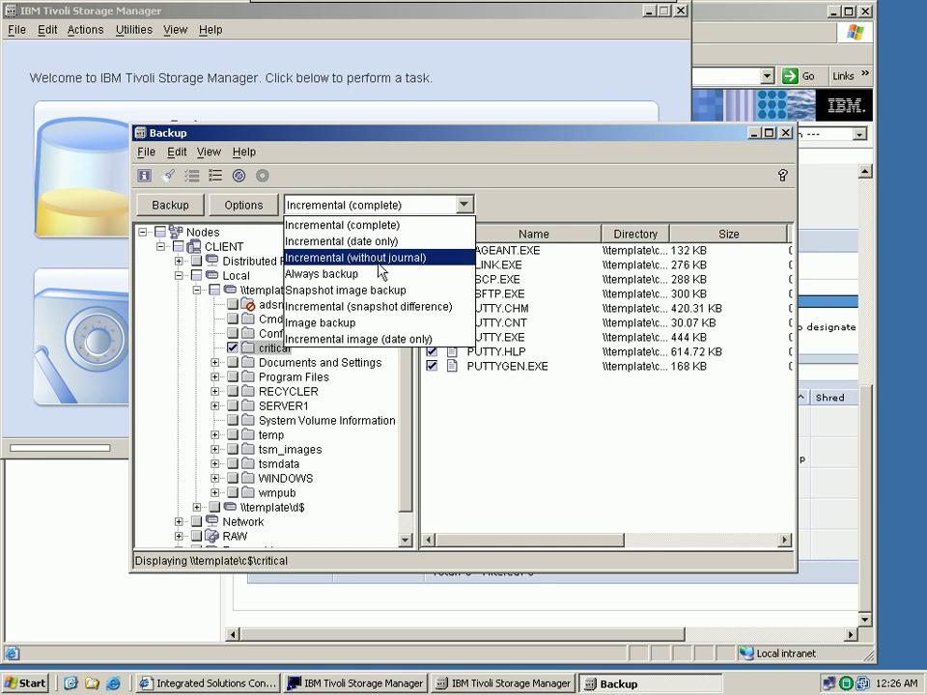
left_click(382, 271)
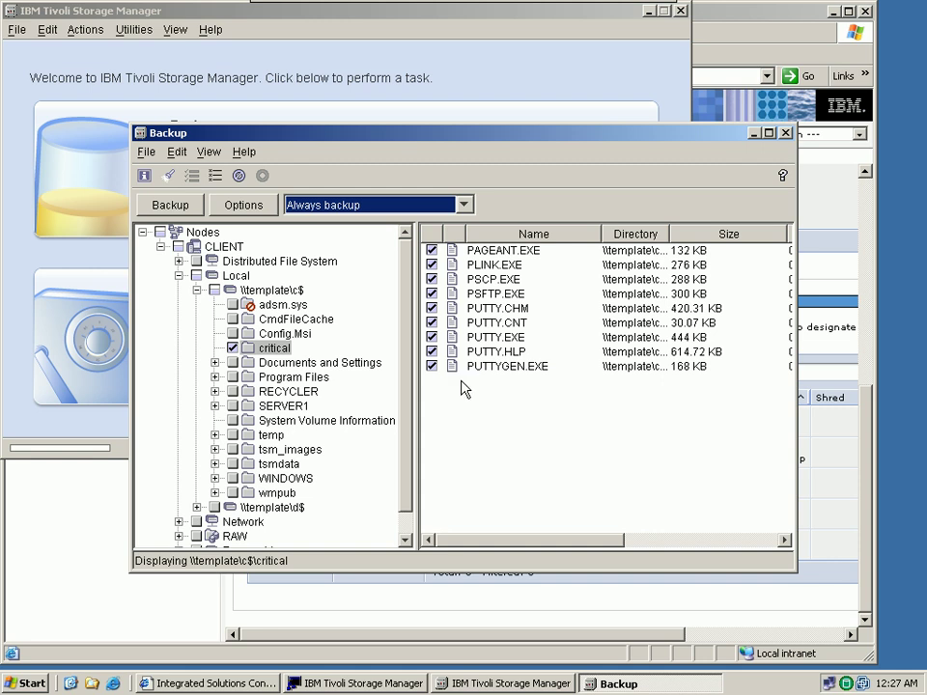
left_click(170, 205)
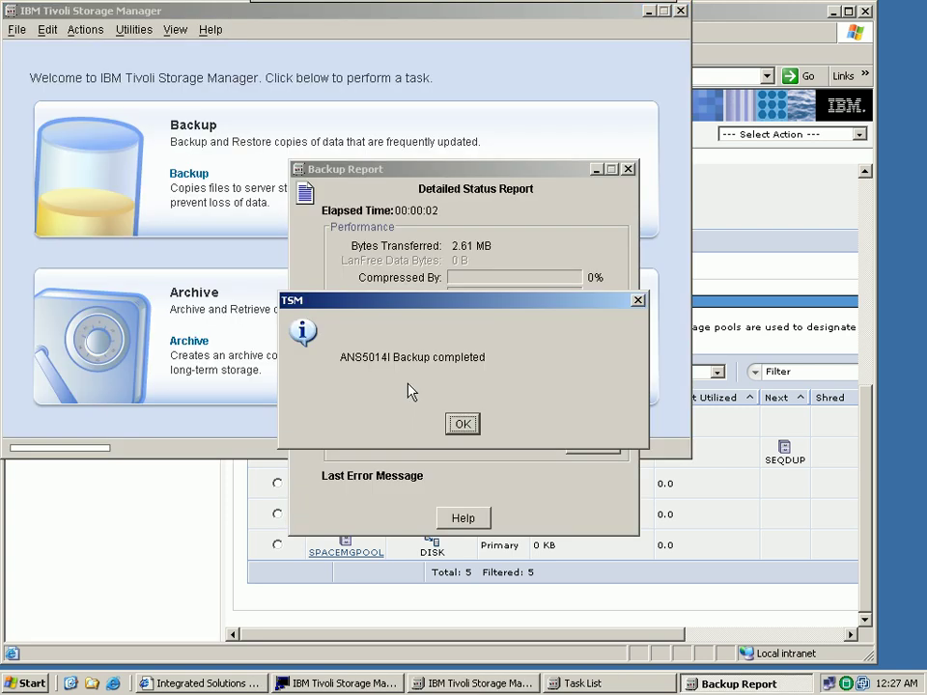
left_click(465, 428)
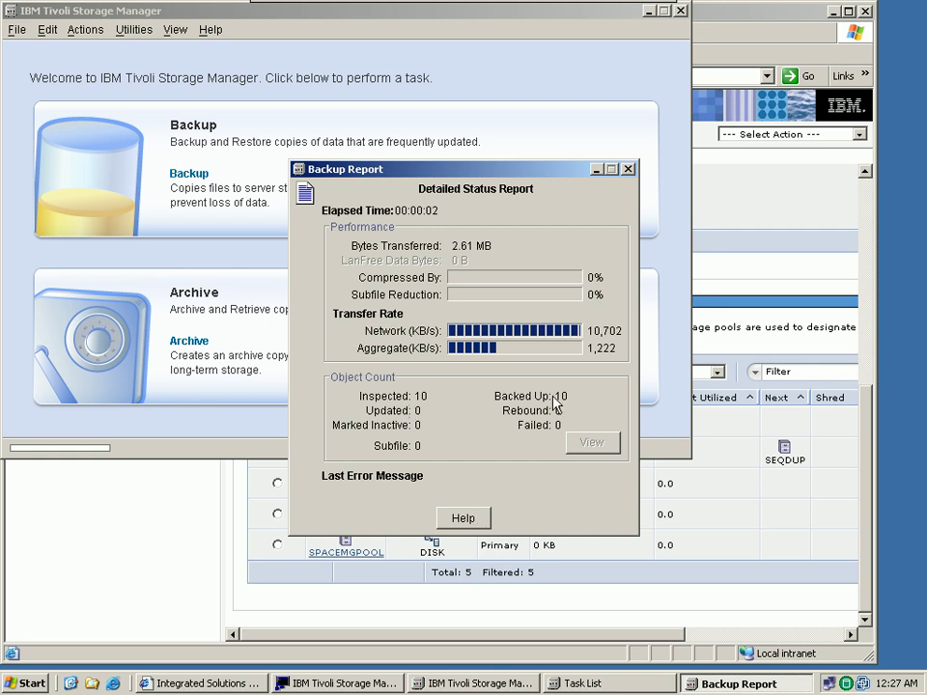
left_click(628, 169)
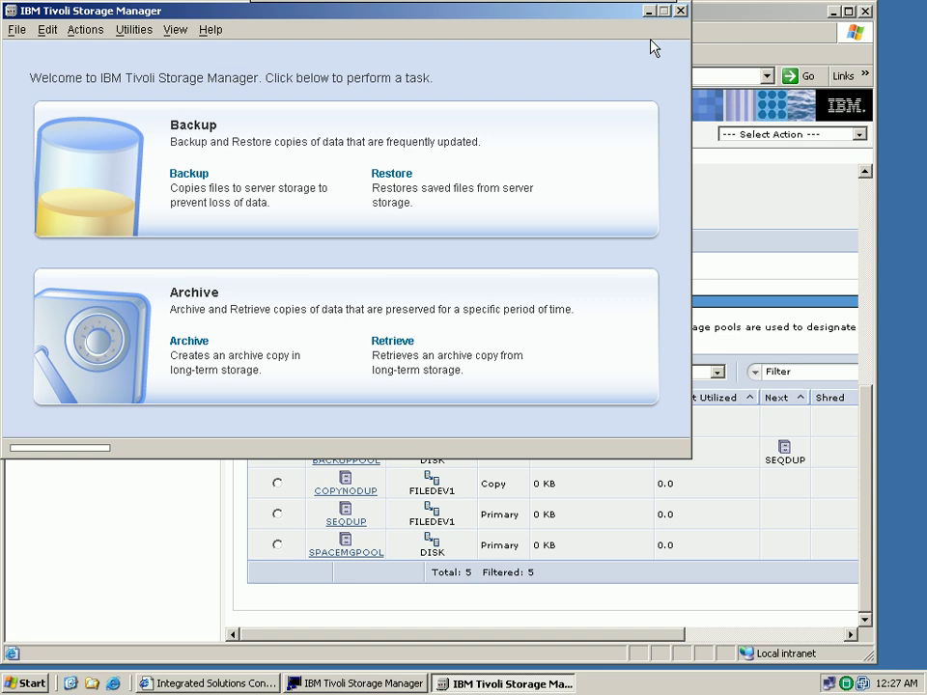
- Minimize the backup client, refresh the pools table to show BACKUPPOOL at 13.1%, then restore the client
left_click(649, 12)
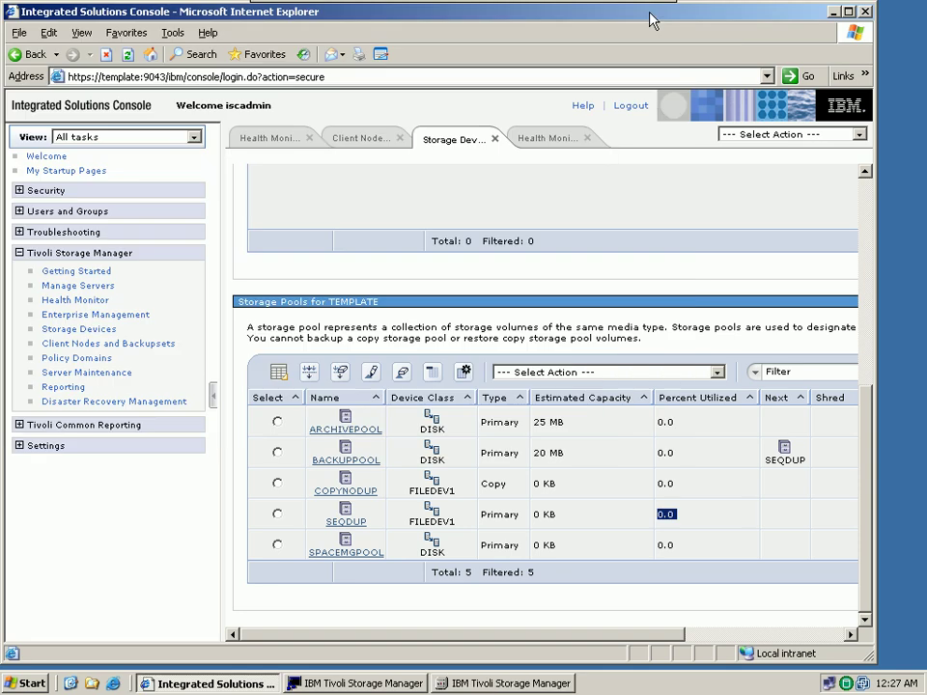
left_click(719, 373)
left_click(620, 396)
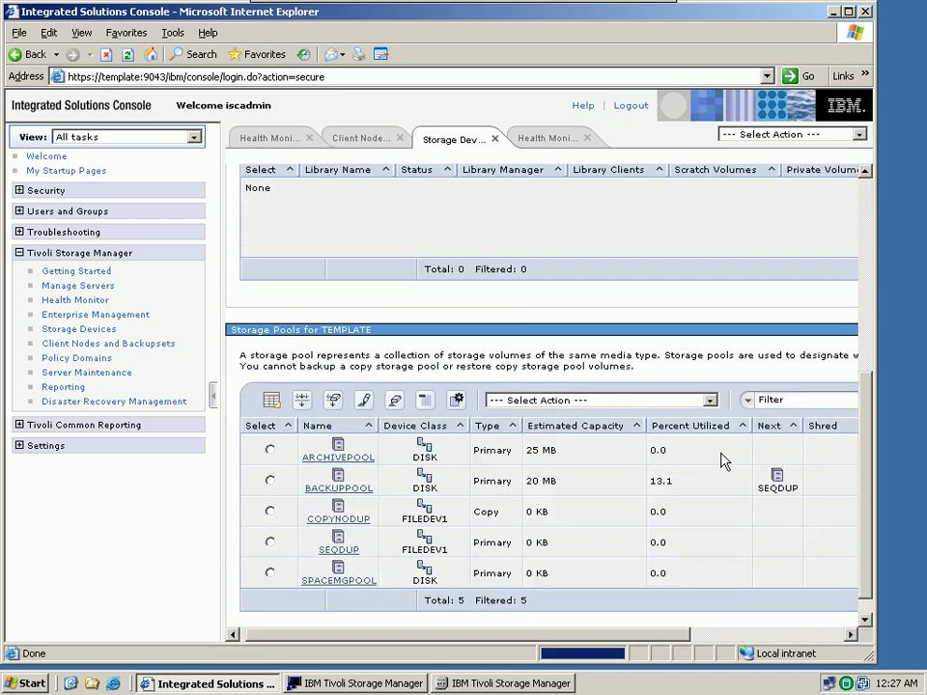
left_click_drag(682, 487, 645, 490)
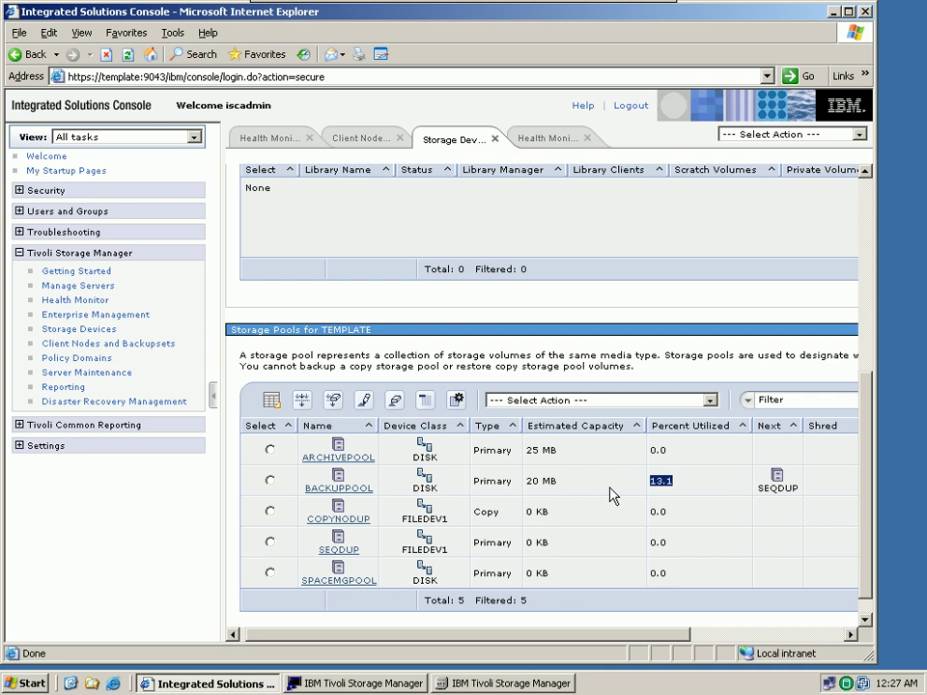
left_click(503, 683)
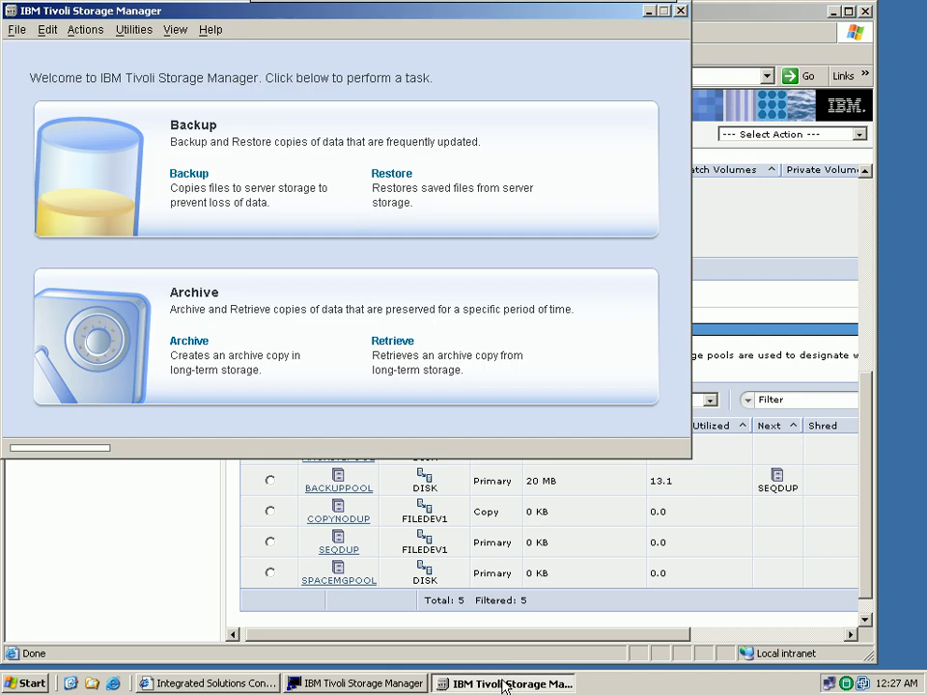
- Select the critical folder under \\template\c$, run an Always backup, and dismiss the completion message and report
left_click(213, 200)
left_click(179, 276)
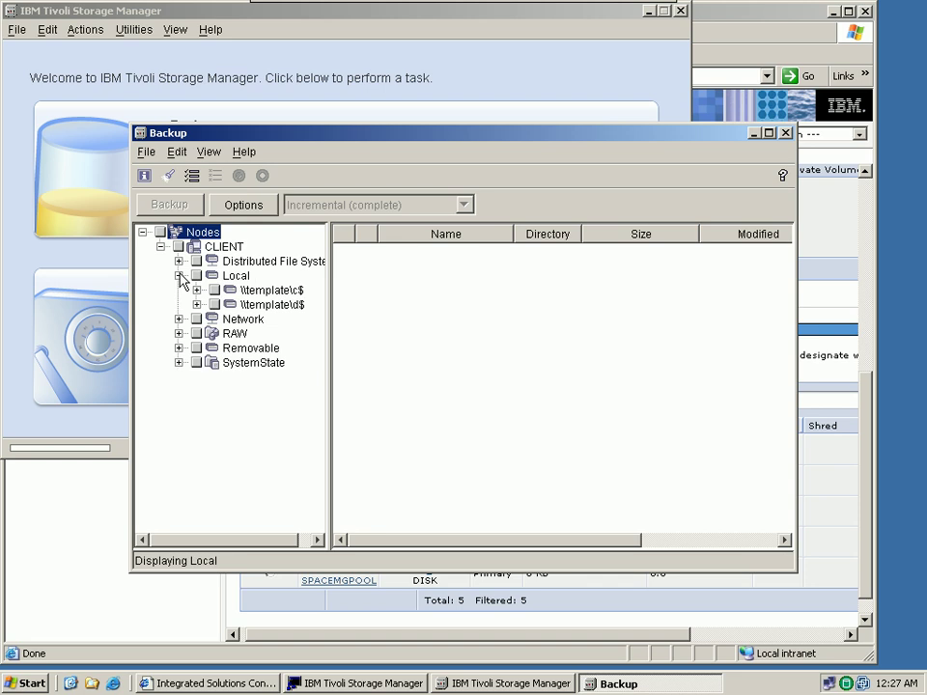
left_click(197, 290)
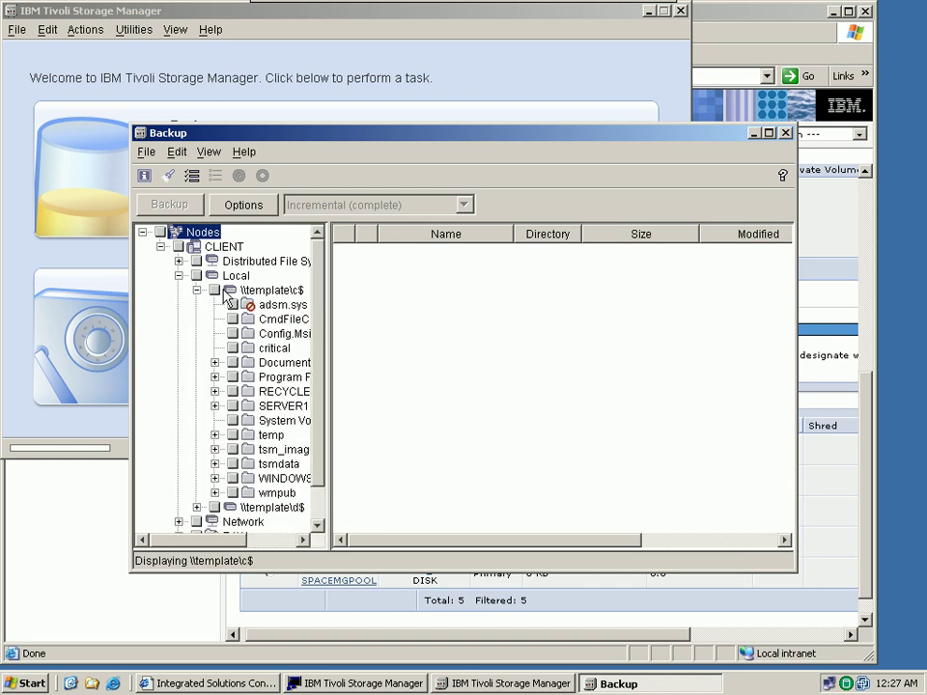
left_click(232, 348)
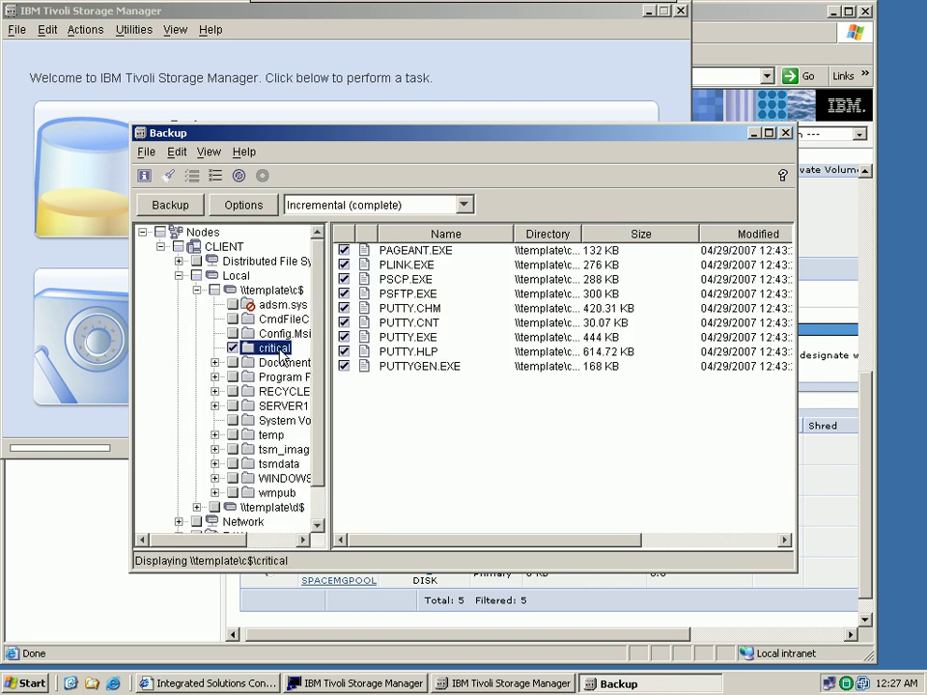
left_click(465, 207)
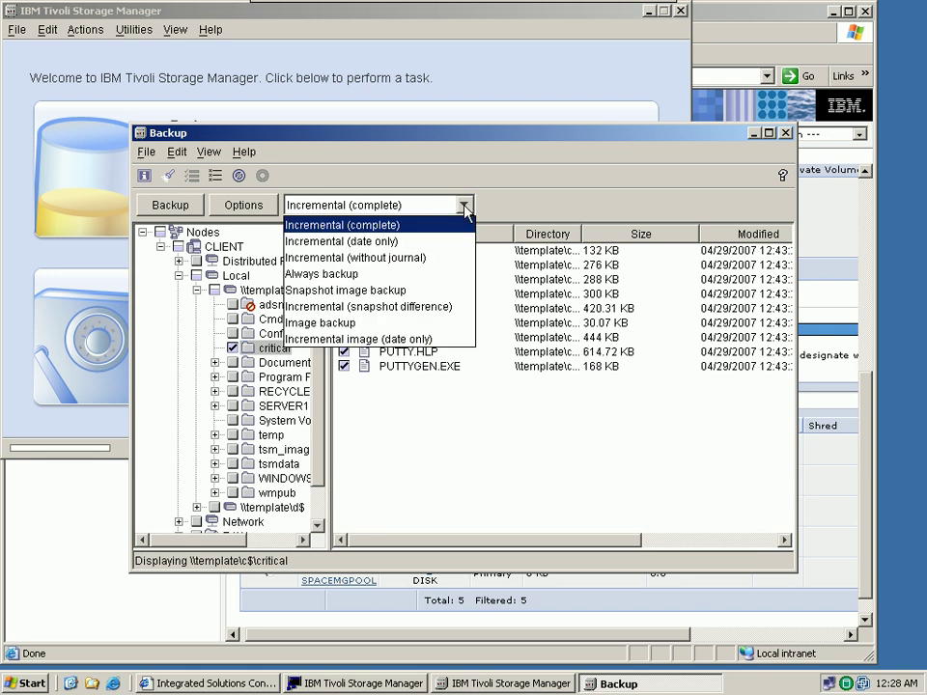
left_click(400, 274)
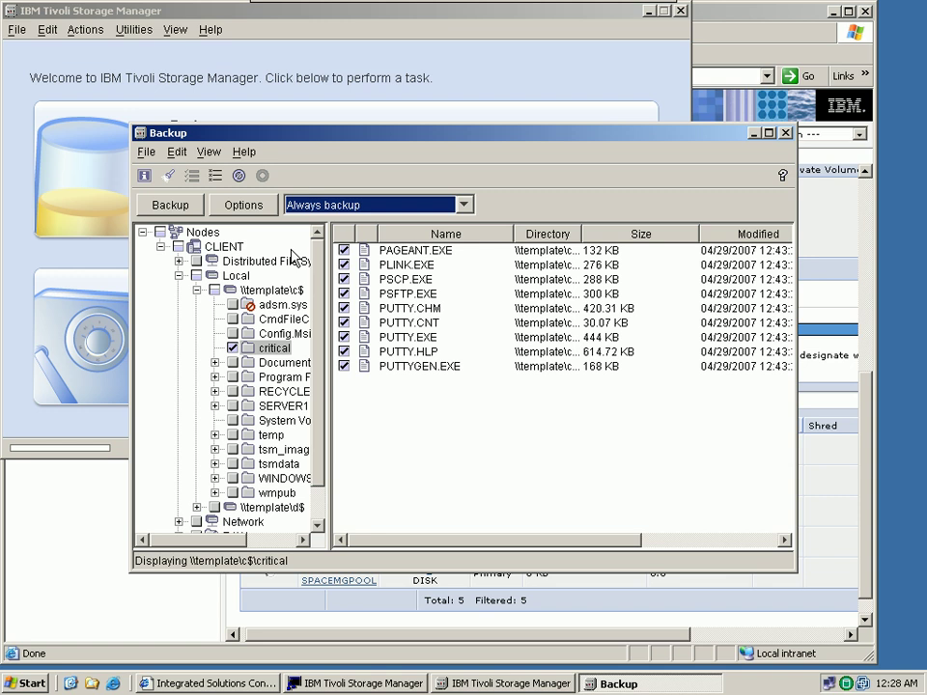
left_click(171, 206)
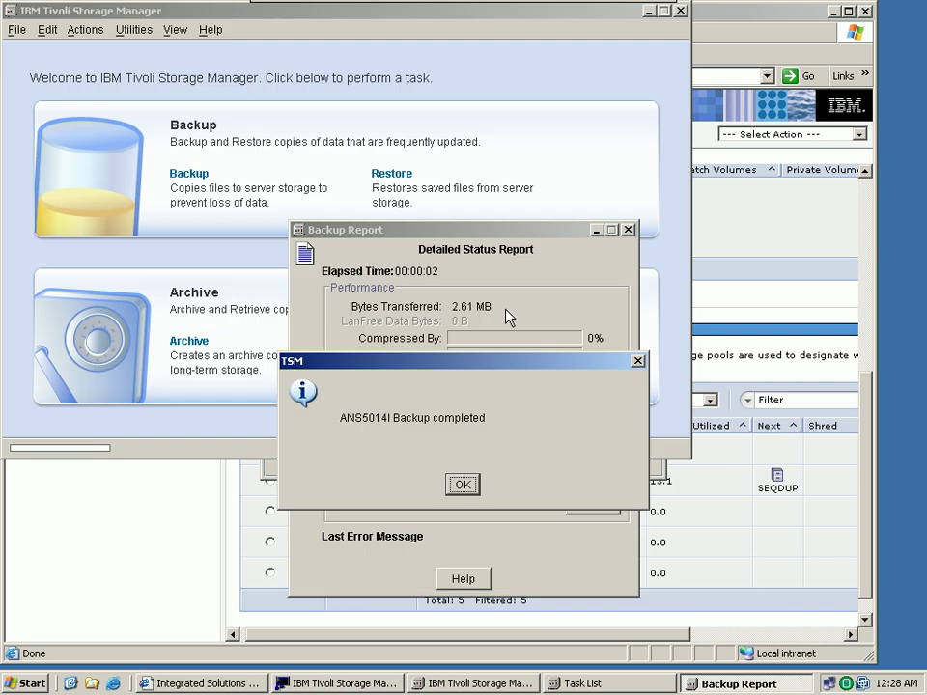
left_click(461, 483)
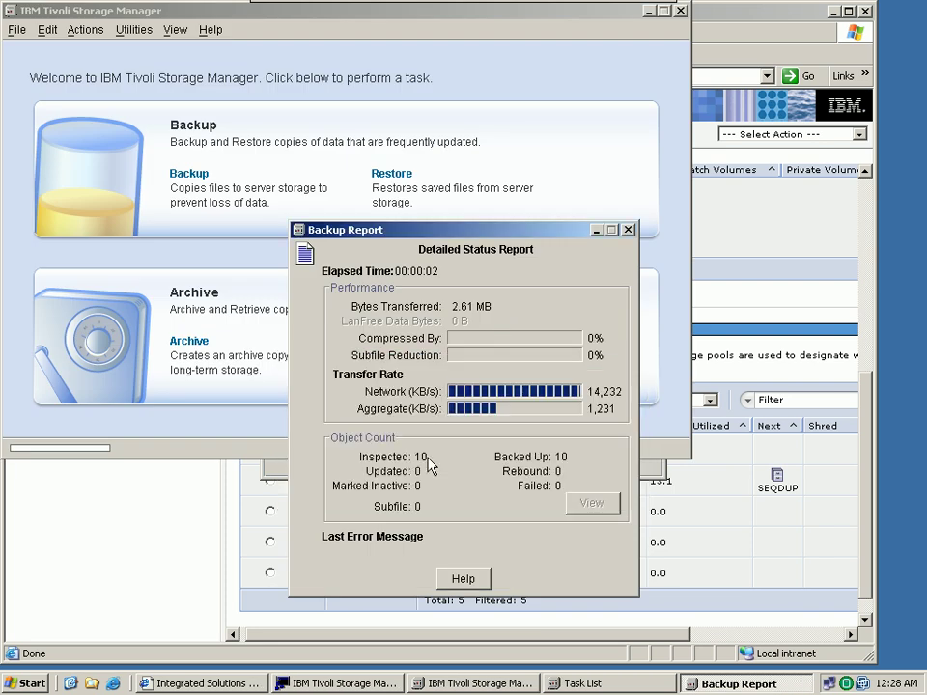
left_click(626, 231)
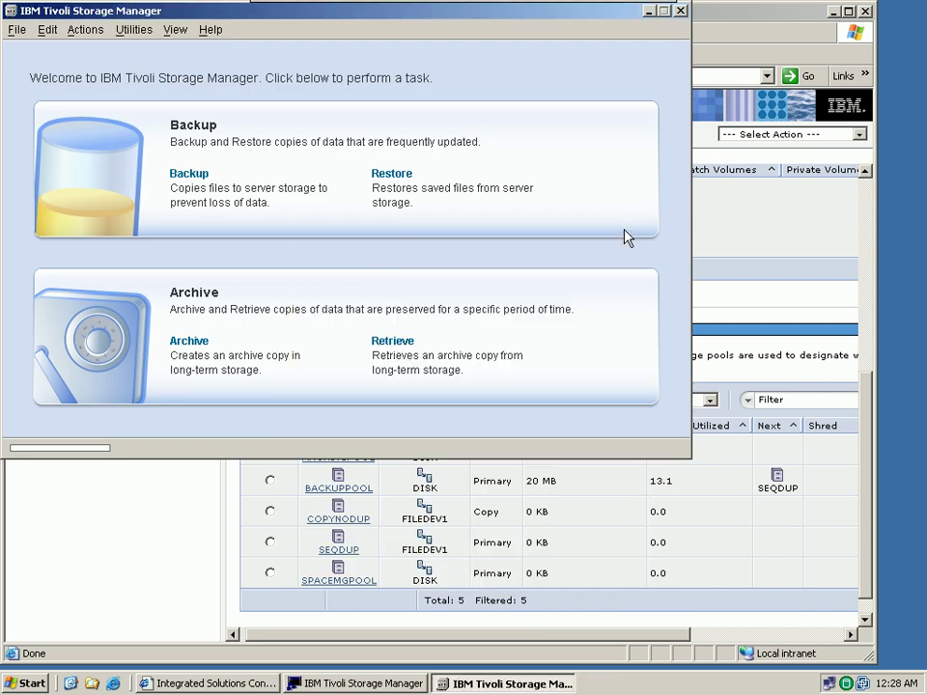
- Refresh the console's storage pools table and highlight BACKUPPOOL's 26.2% utilization
left_click(722, 460)
left_click(711, 401)
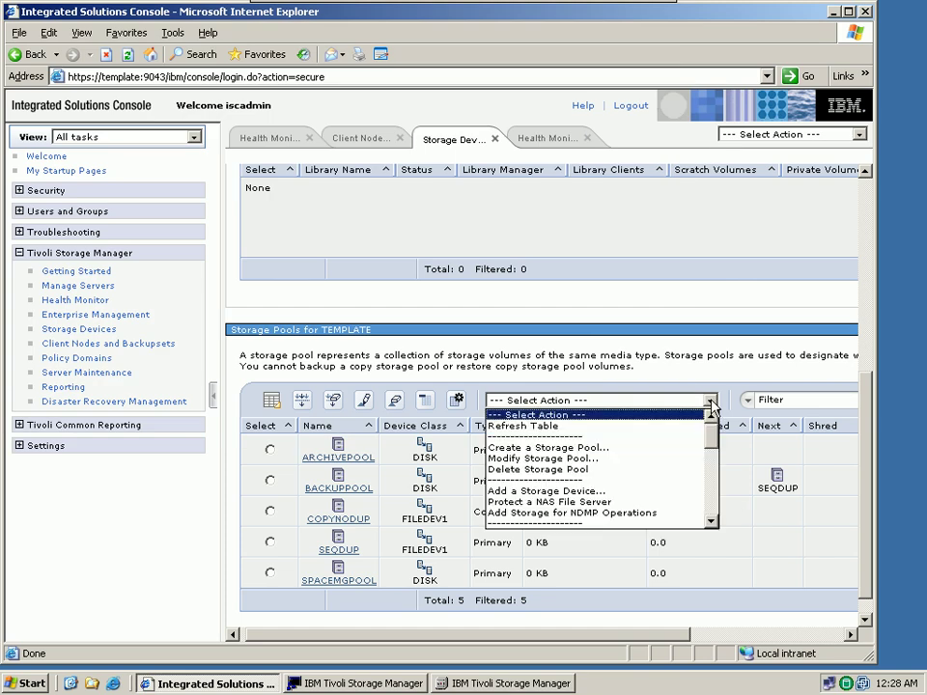
left_click(619, 428)
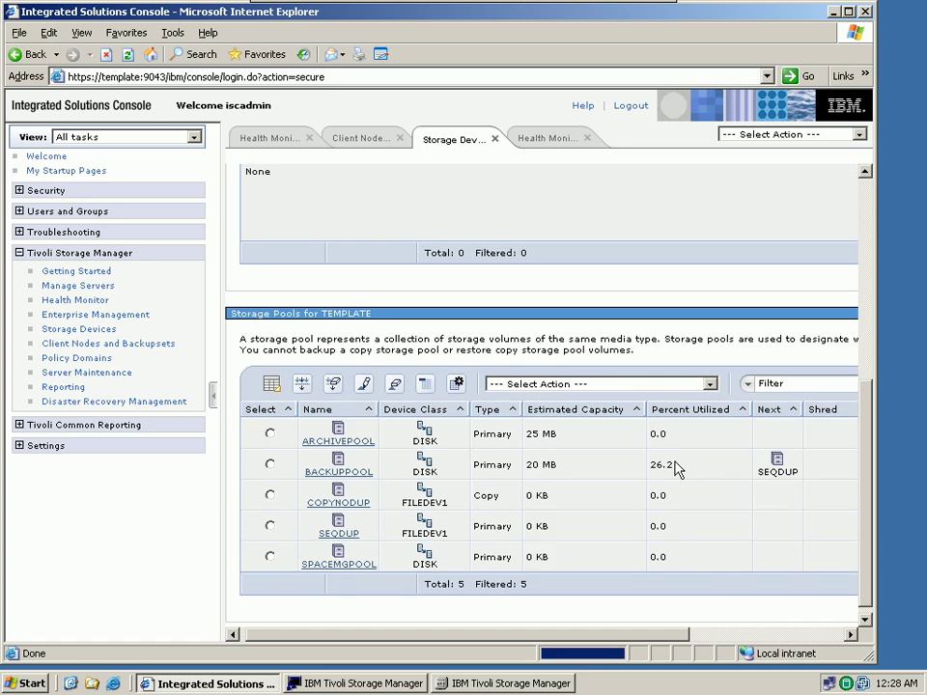
double_click(665, 464)
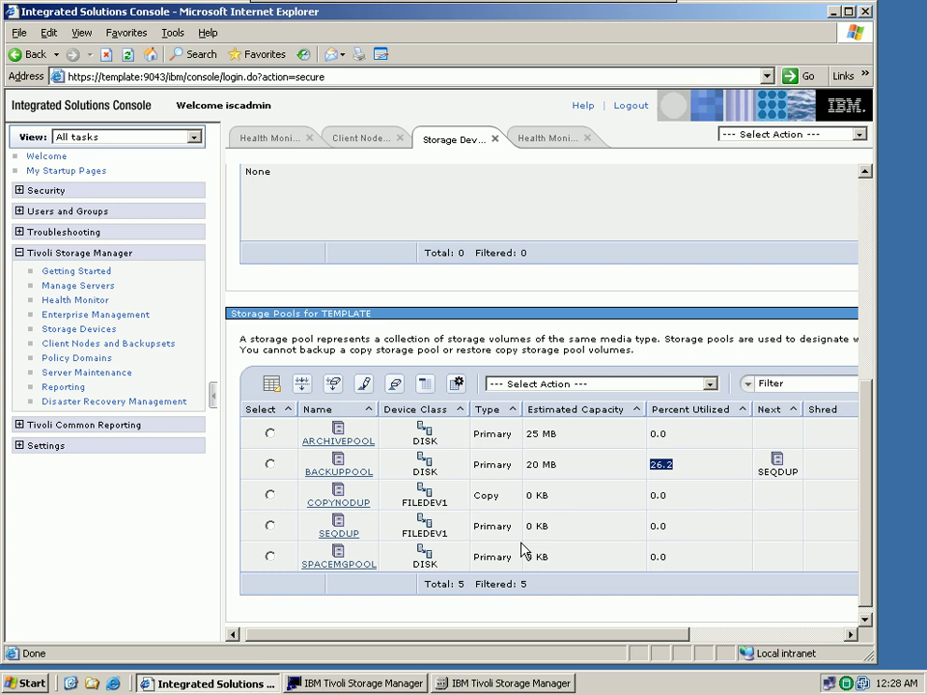
- Run 'migrate stg backuppool low=0' in the admin command line, starting migration process 18
left_click(335, 685)
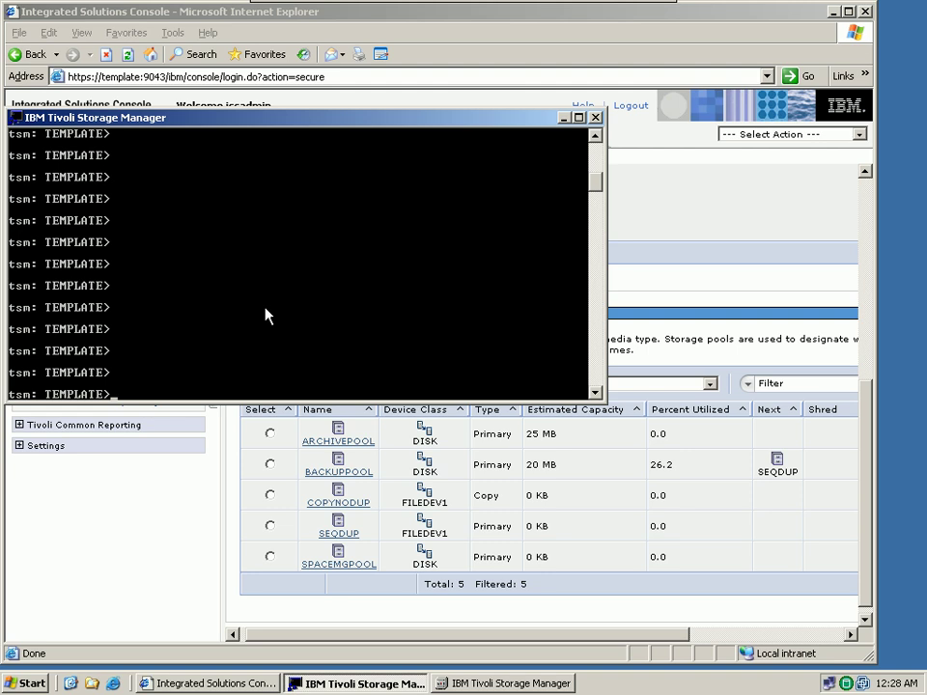
type("migrate stg backu")
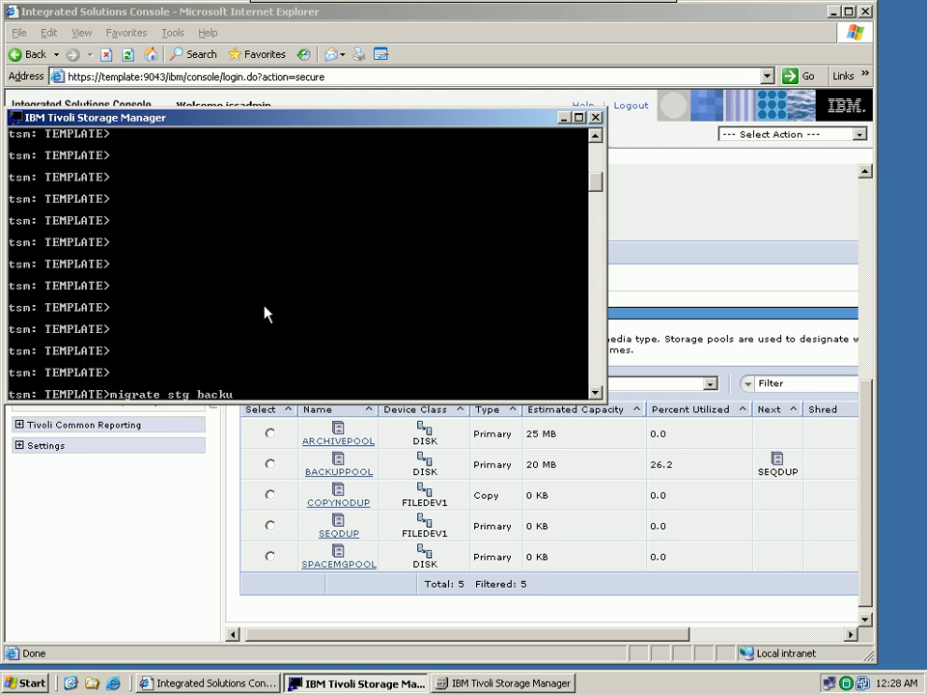
type("ppool low=0")
key("Return")
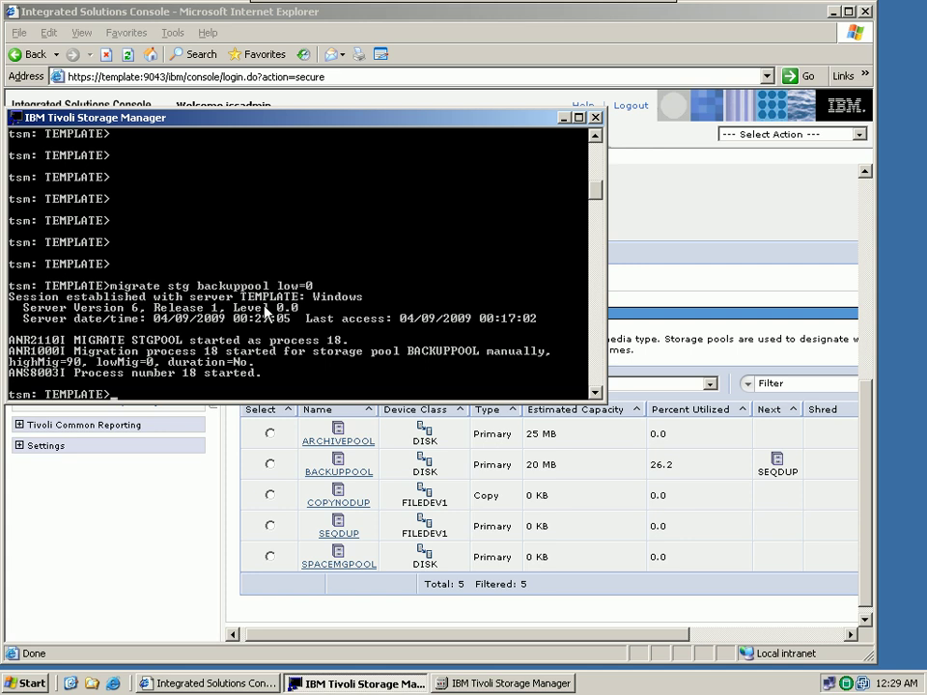
- Refresh the pools table to confirm BACKUPPOOL at 0.0% and SEQDUP at 13.1% of 40 MB
left_click(649, 386)
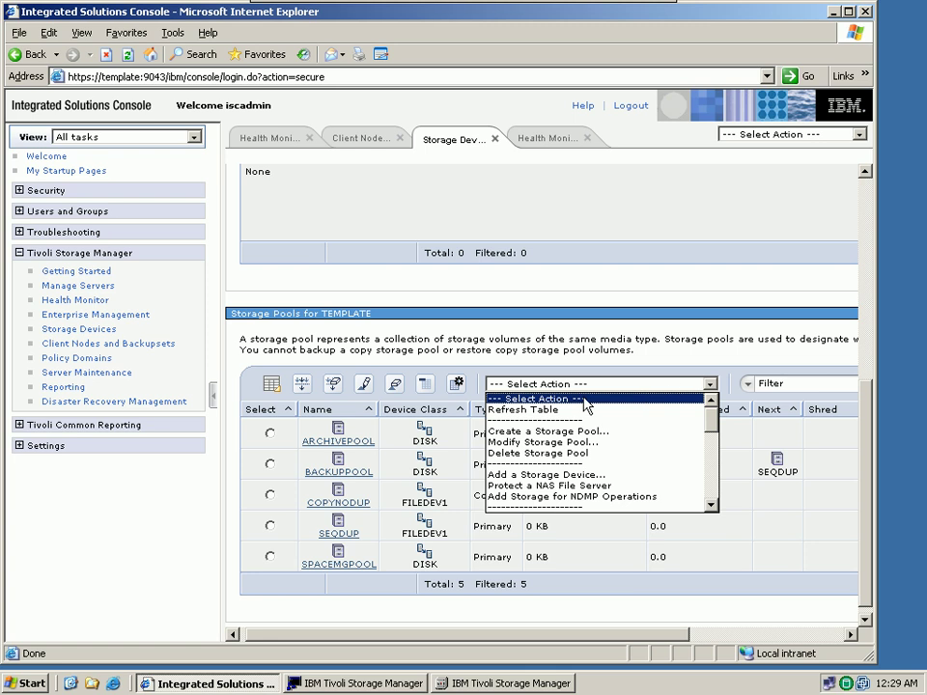
left_click(529, 409)
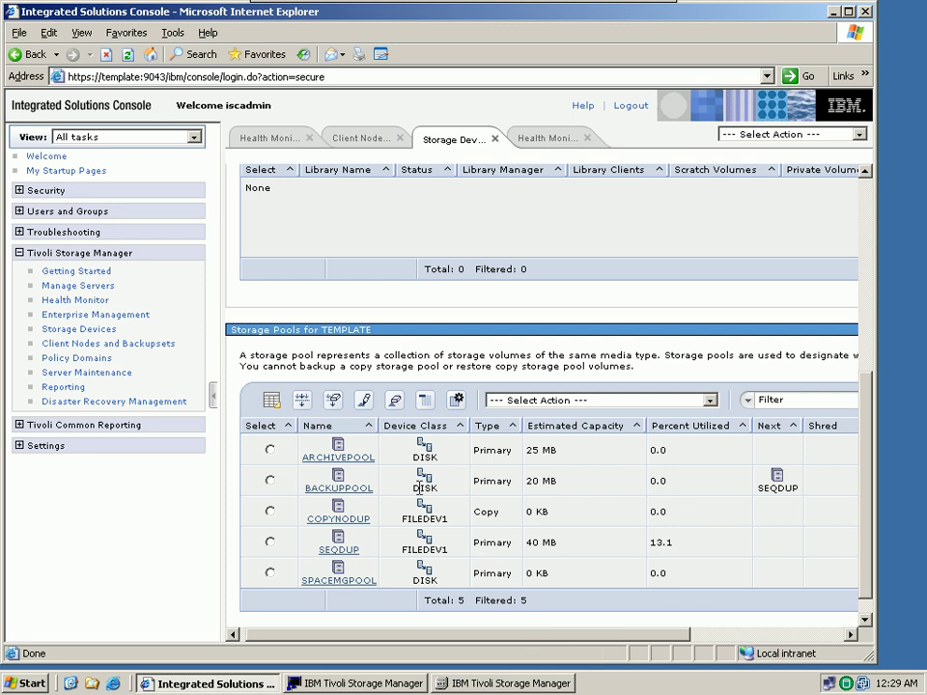
double_click(653, 481)
left_click_drag(527, 542, 599, 552)
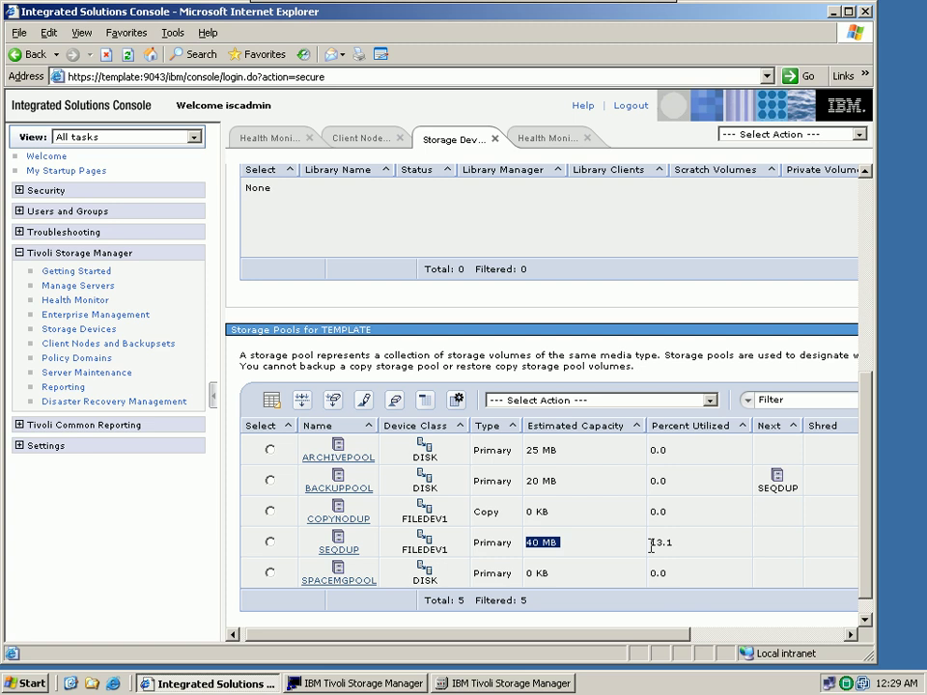
left_click_drag(651, 542, 682, 546)
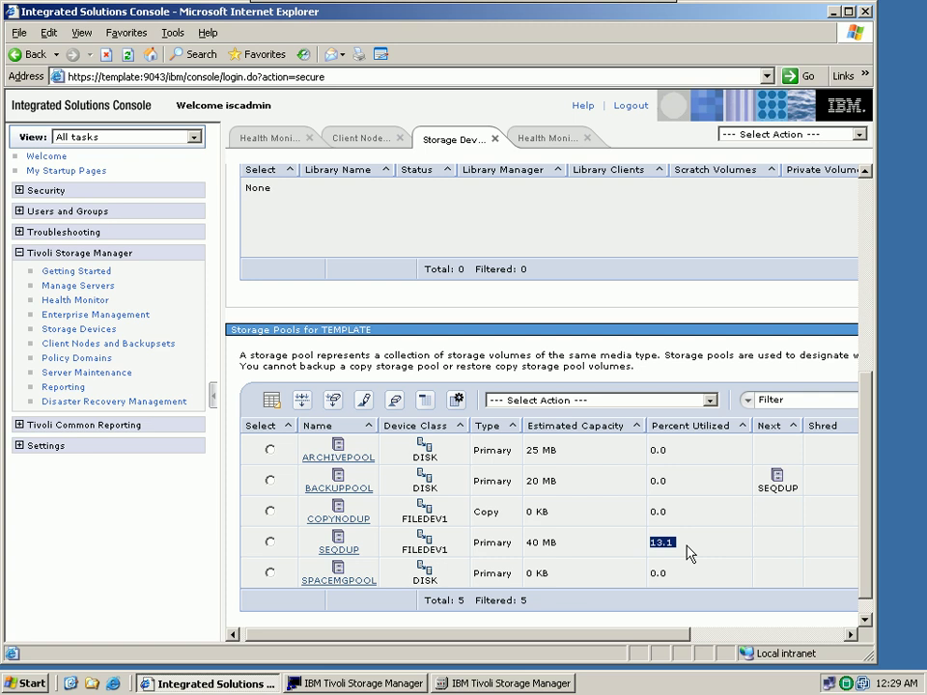
left_click(378, 685)
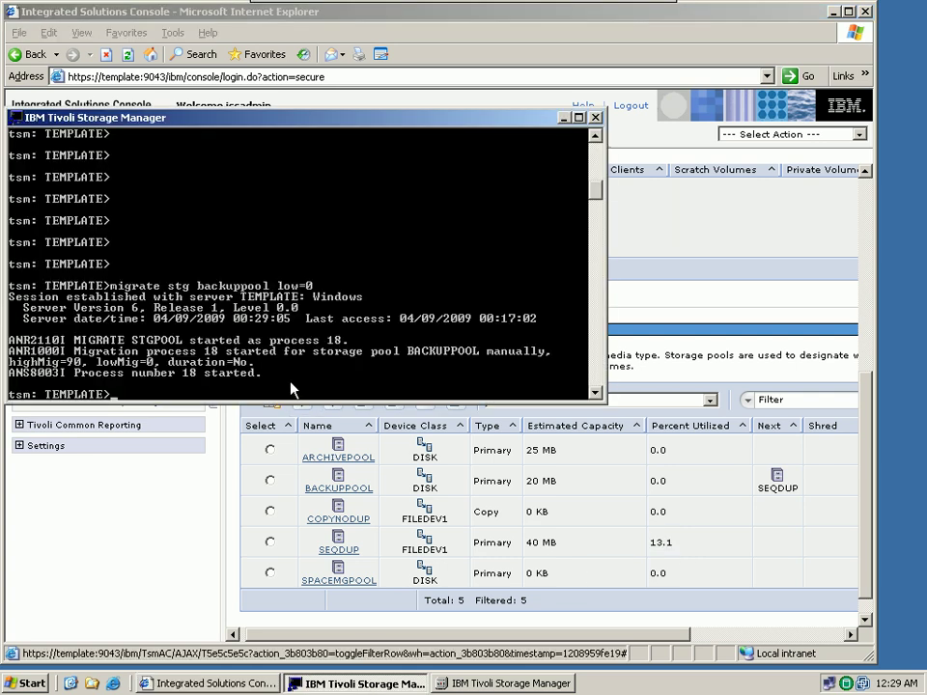
- Run 'backup stg seqdup copynodup' (process 19), then rerun it to confirm nothing remains to copy
type("backup stg se")
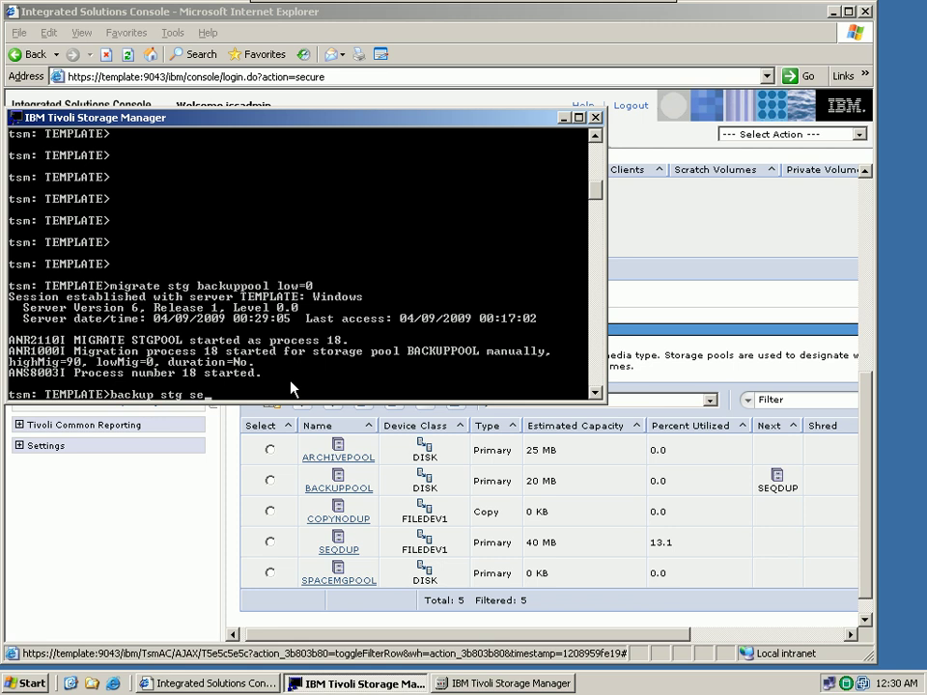
type("qdup")
type("copynodup")
key("Return")
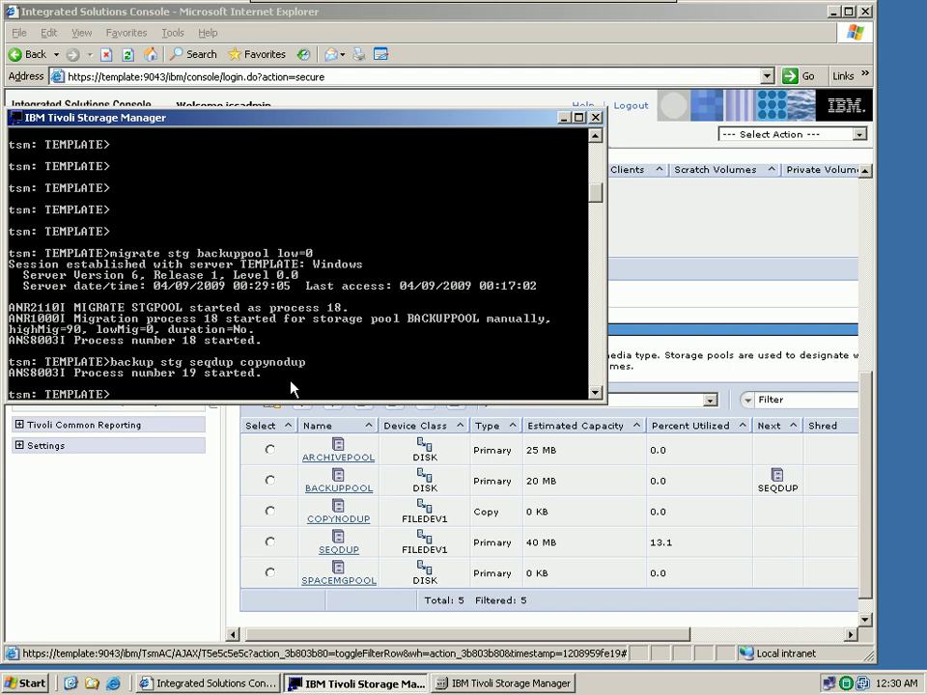
key("Up")
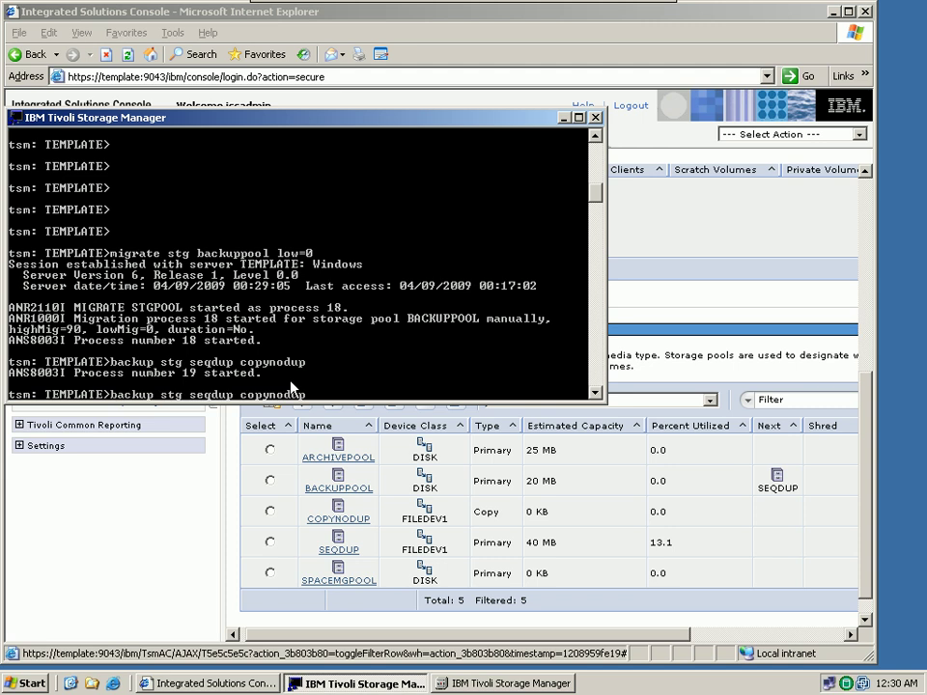
key("Return")
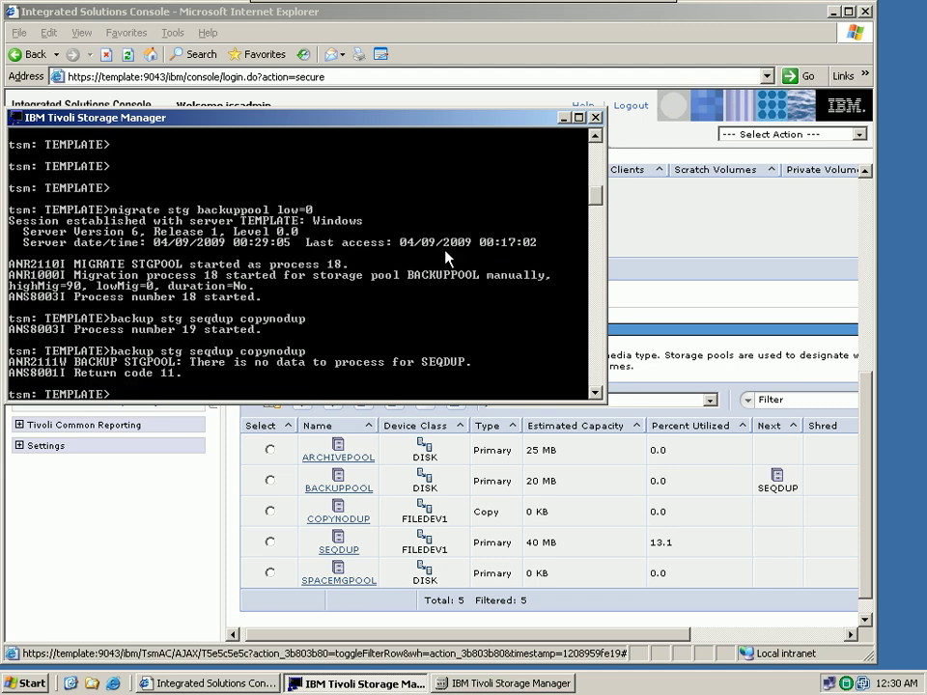
- Refresh the storage pools table to show COPYNODUP at 13.1%, then select the SEQDUP pool
left_click(564, 119)
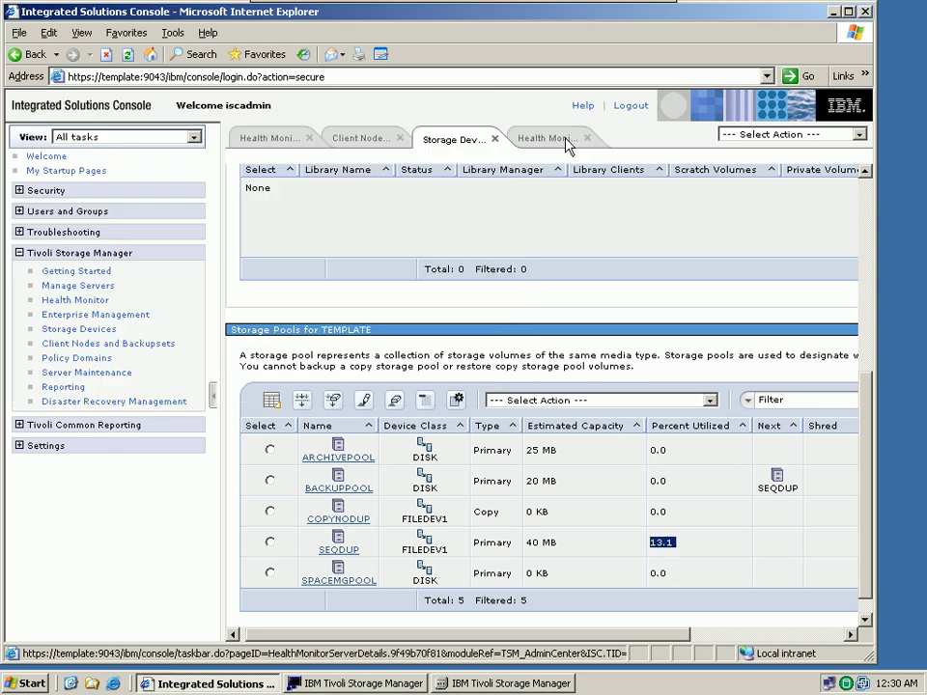
left_click(707, 402)
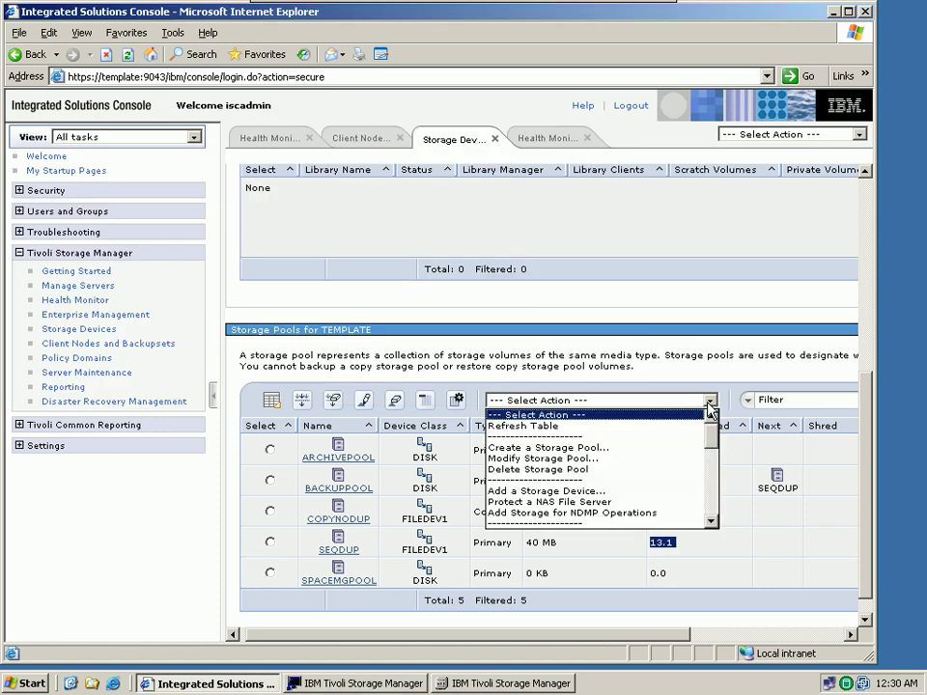
left_click(583, 427)
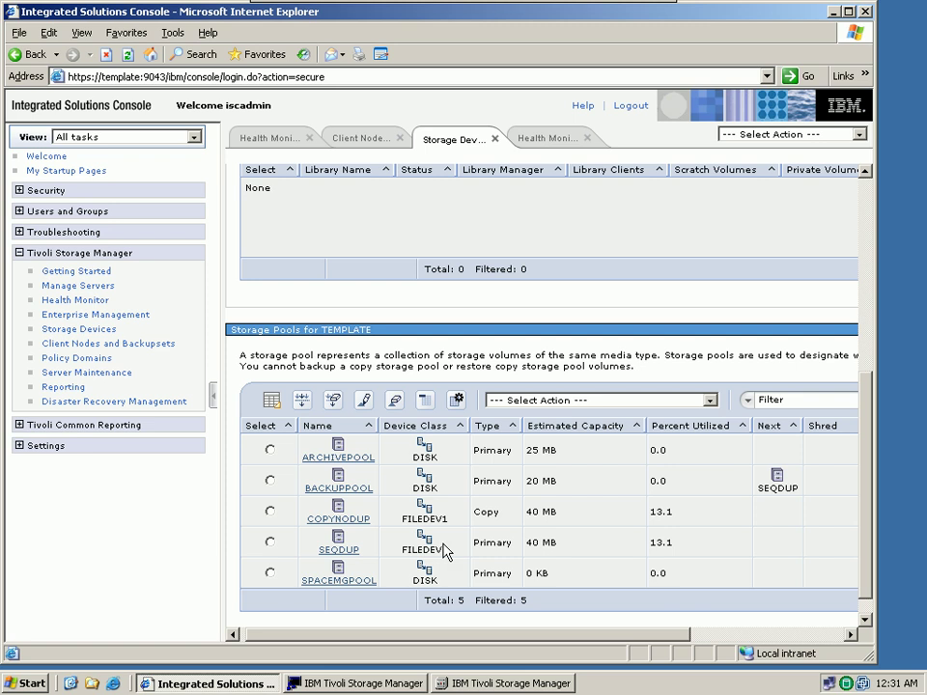
left_click(271, 542)
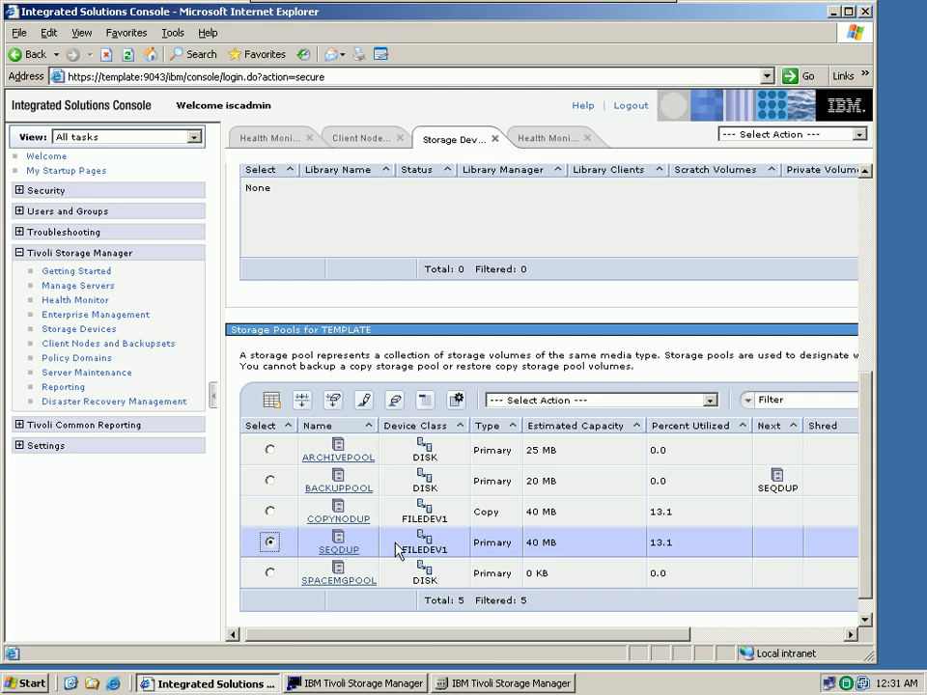
- Run Identify Duplicates on SEQDUP with 1 process
left_click(708, 401)
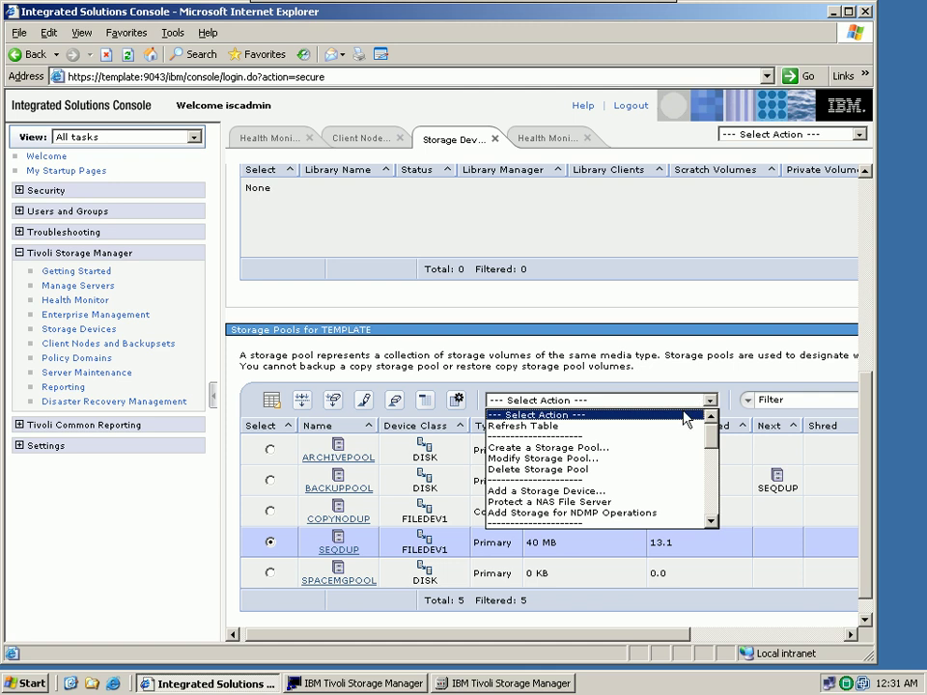
left_click_drag(712, 434, 712, 474)
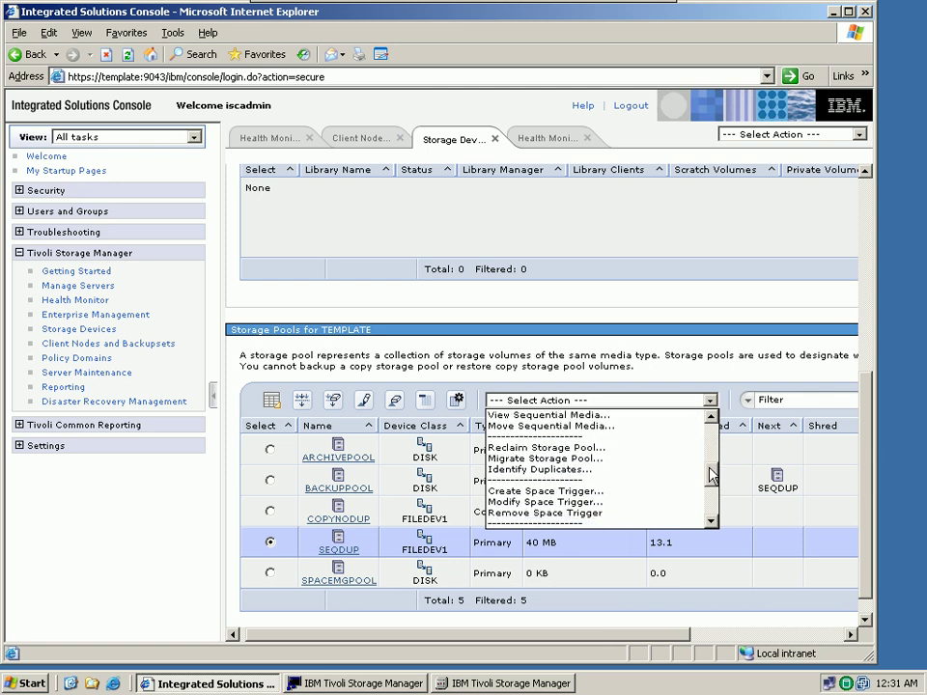
left_click(618, 471)
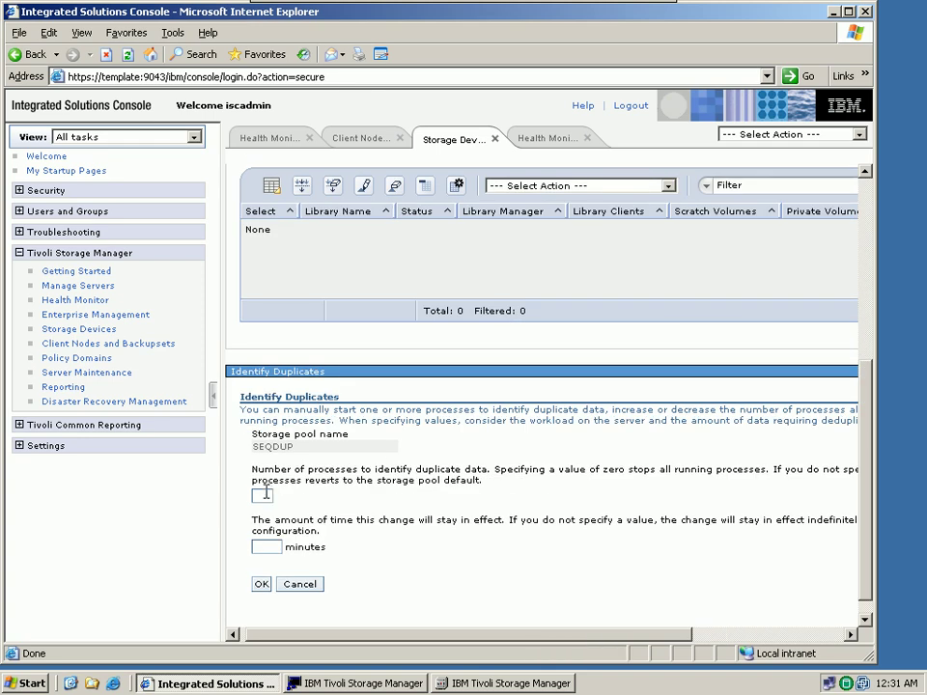
left_click(263, 495)
type("1")
left_click(261, 585)
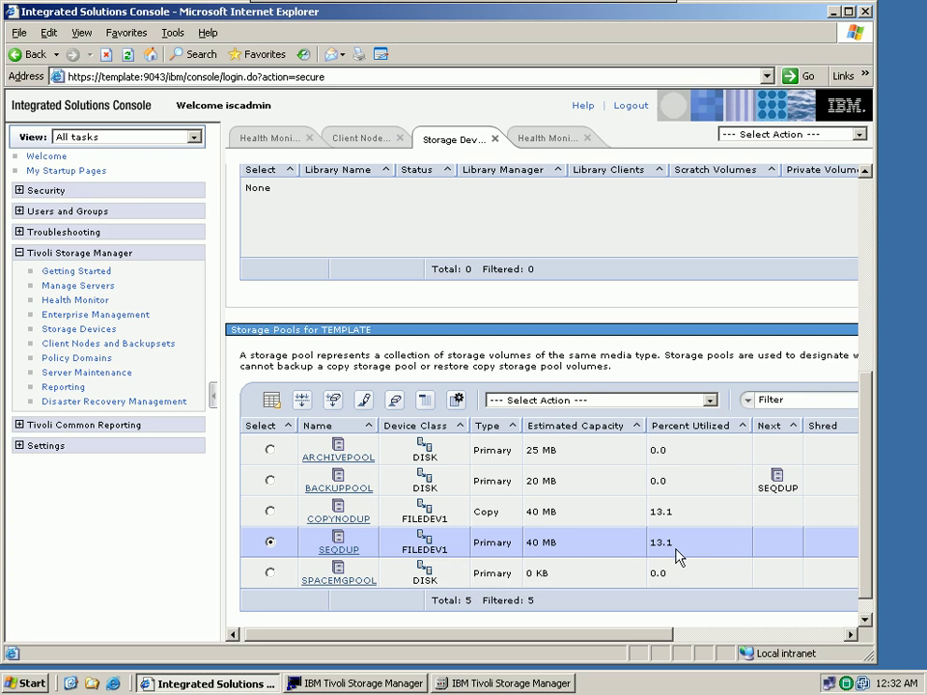
- Run 'reclaim stg seqdup threshold=1' in the administrative command line
left_click(369, 684)
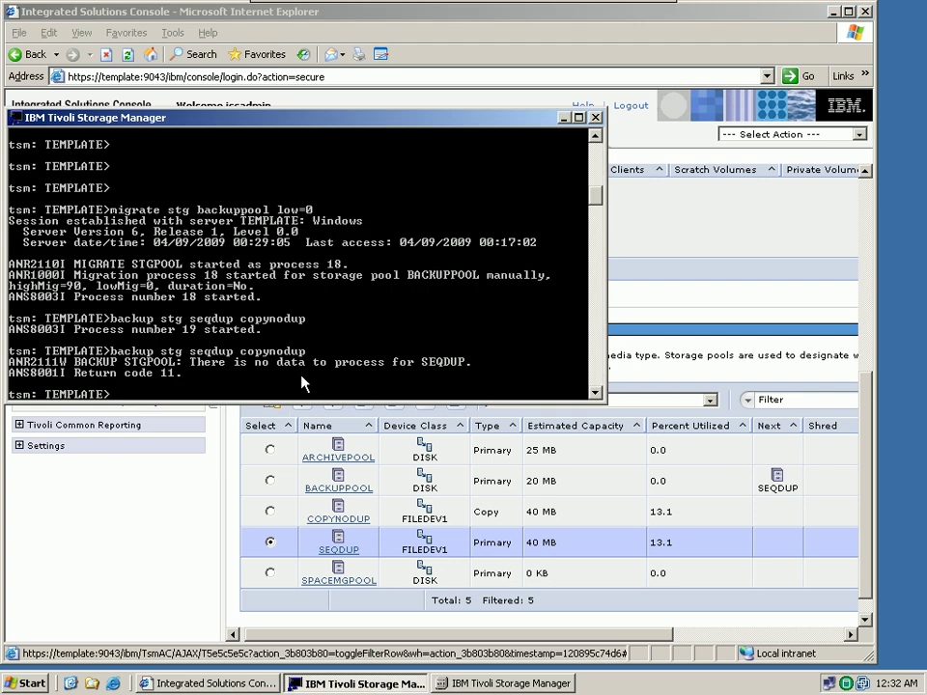
type("reclaim stg seqdup")
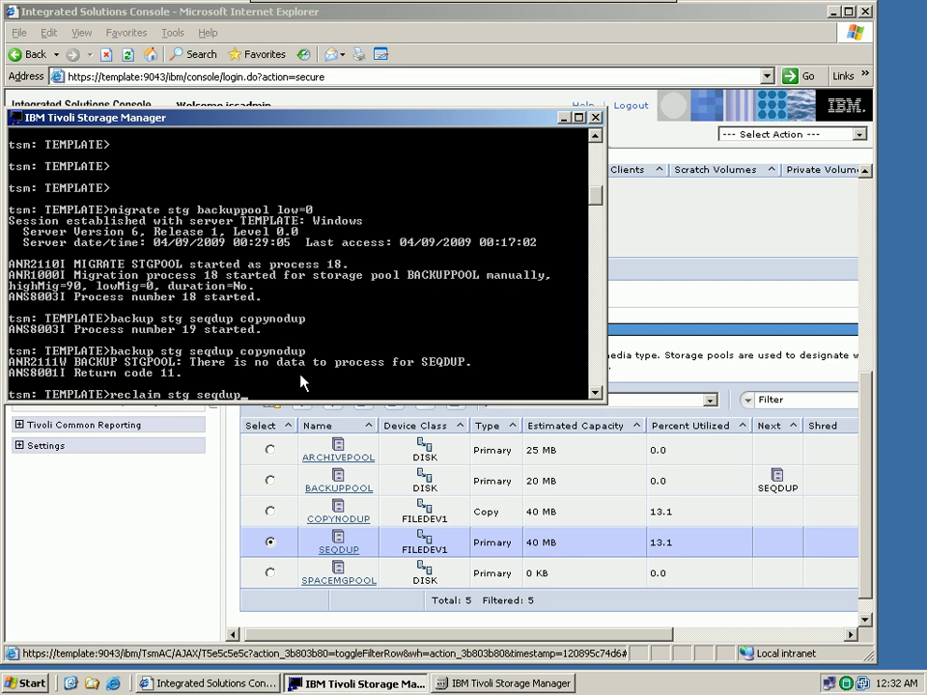
type(" threshold=1")
key("Return")
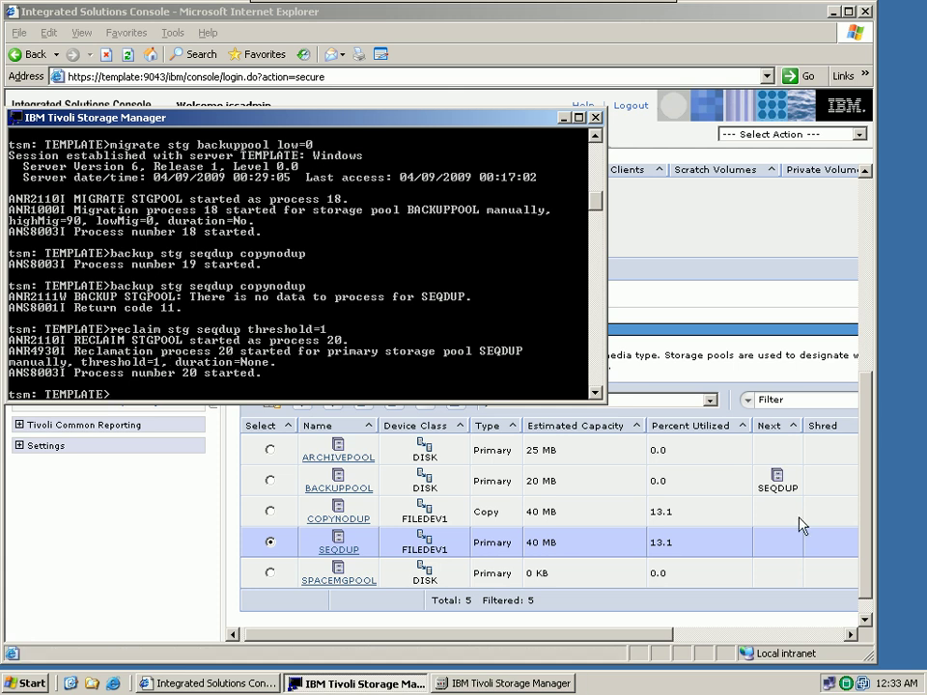
- Refresh the storage pools table and highlight SEQDUP's new 6.6% utilization value
left_click(865, 534)
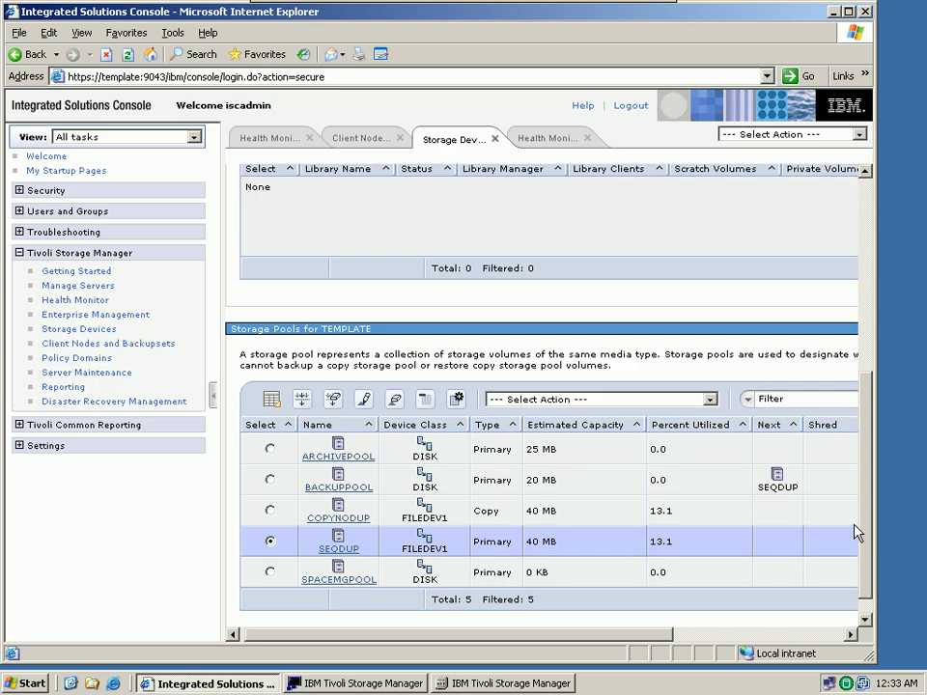
left_click(709, 399)
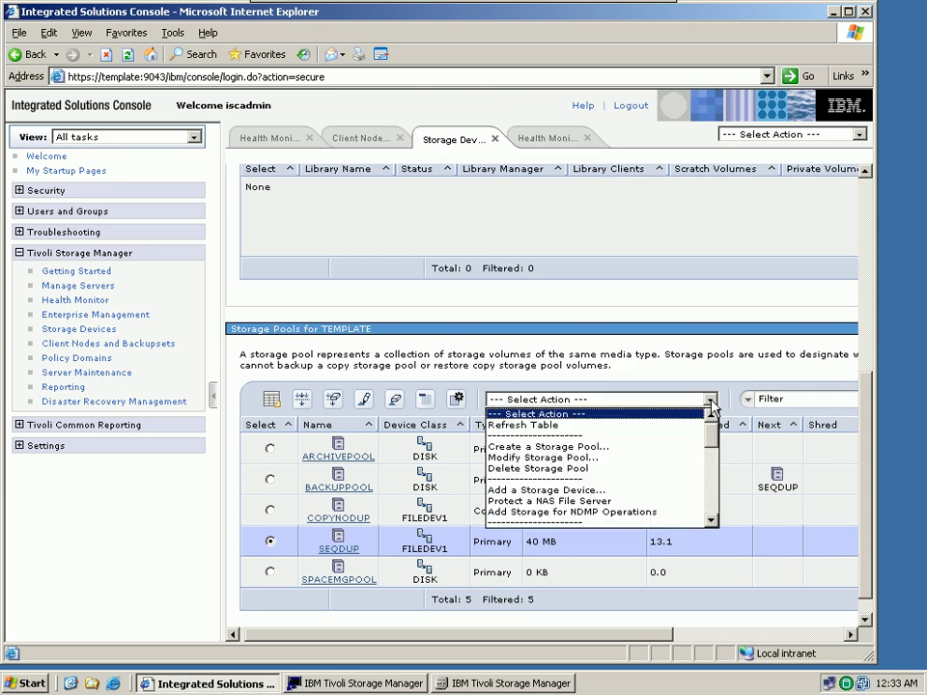
left_click(569, 425)
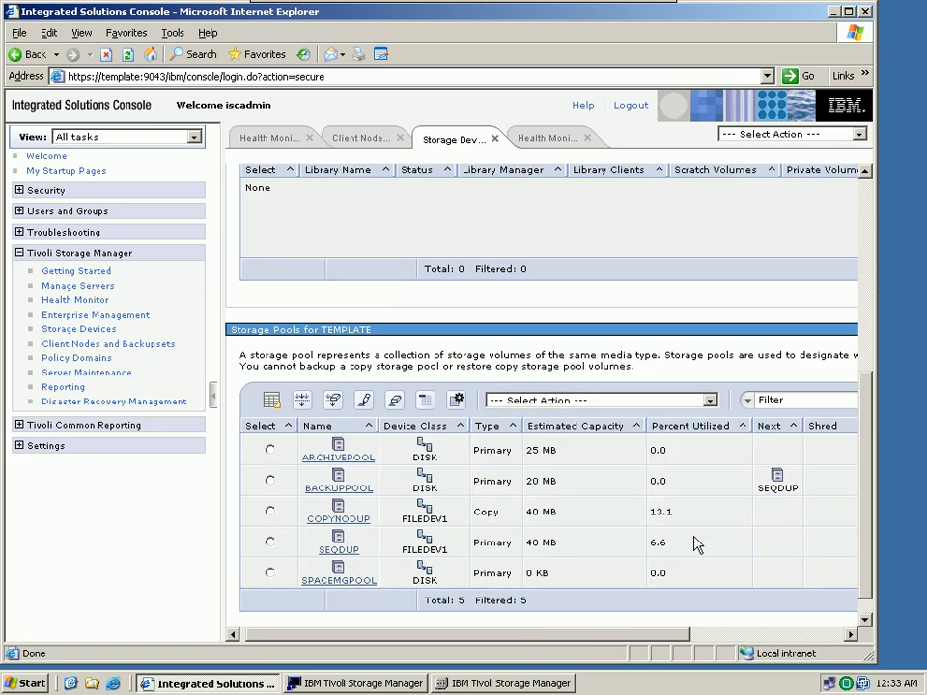
left_click_drag(673, 547, 647, 542)
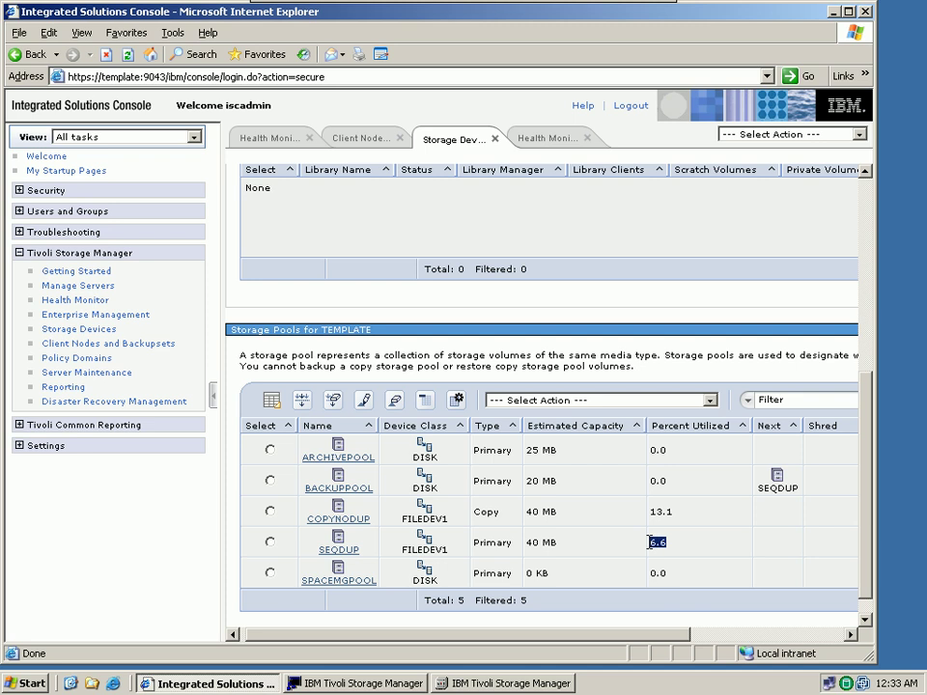